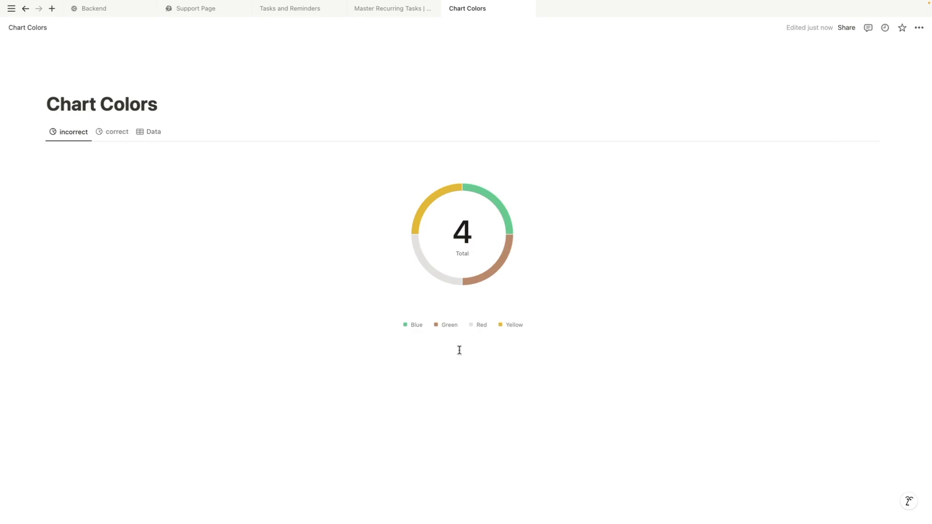
# - Try the Colorful and Blue palettes on the correct chart, then return it to Auto colours
pyautogui.click(111, 132)
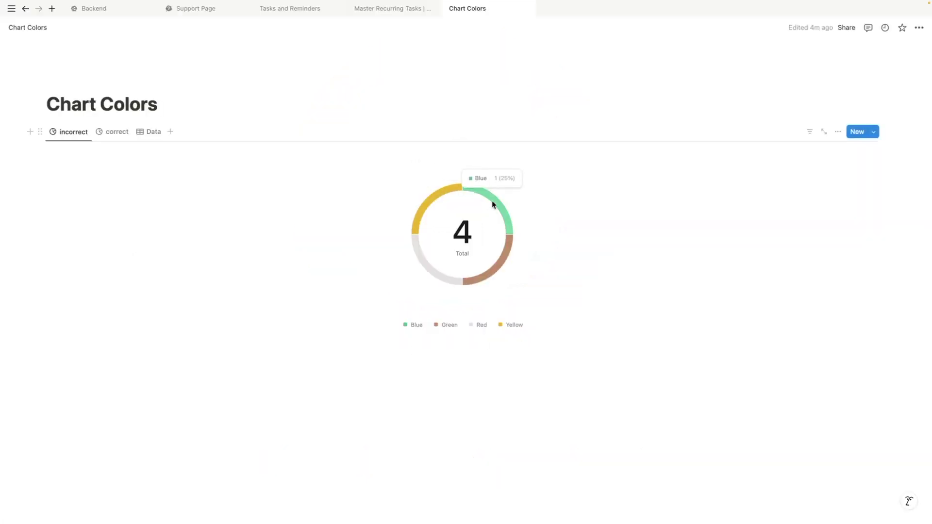
pyautogui.click(837, 132)
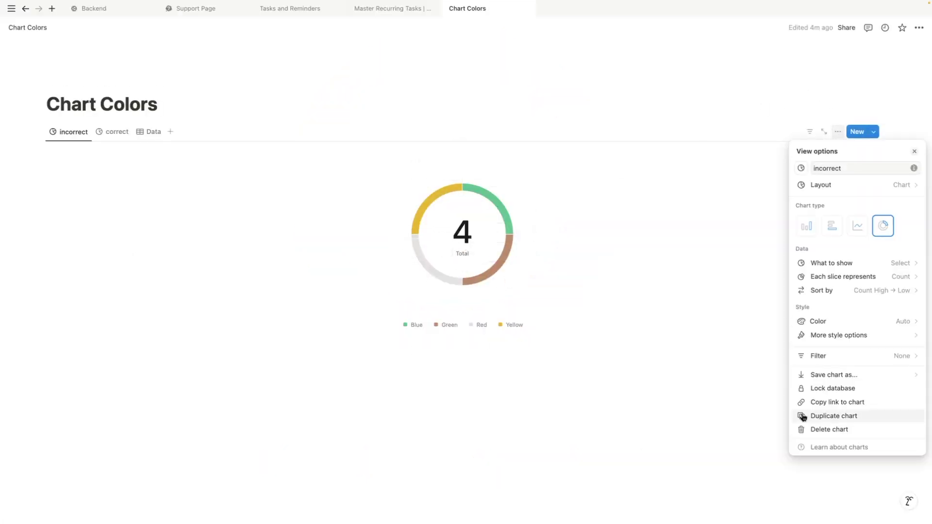
pyautogui.click(850, 321)
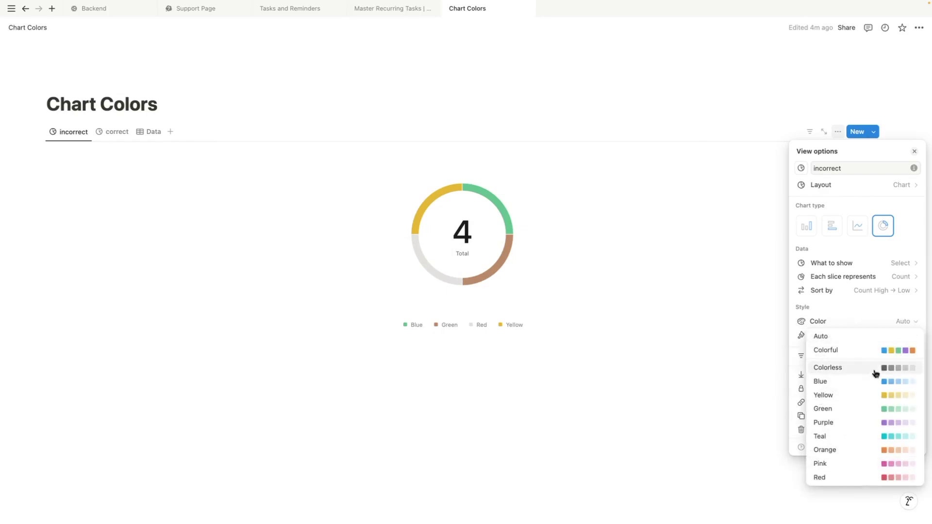
pyautogui.click(859, 350)
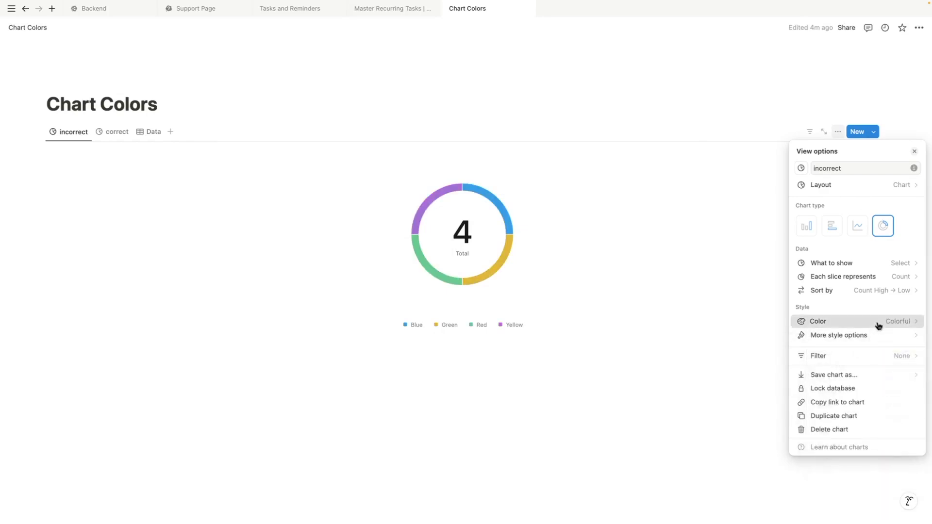
pyautogui.click(877, 325)
pyautogui.click(884, 381)
pyautogui.click(833, 325)
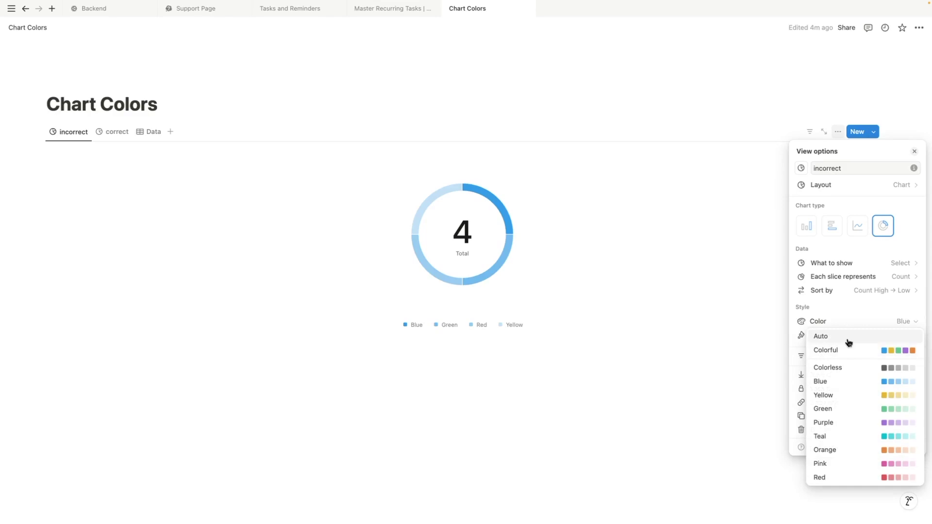
pyautogui.click(848, 338)
pyautogui.click(96, 138)
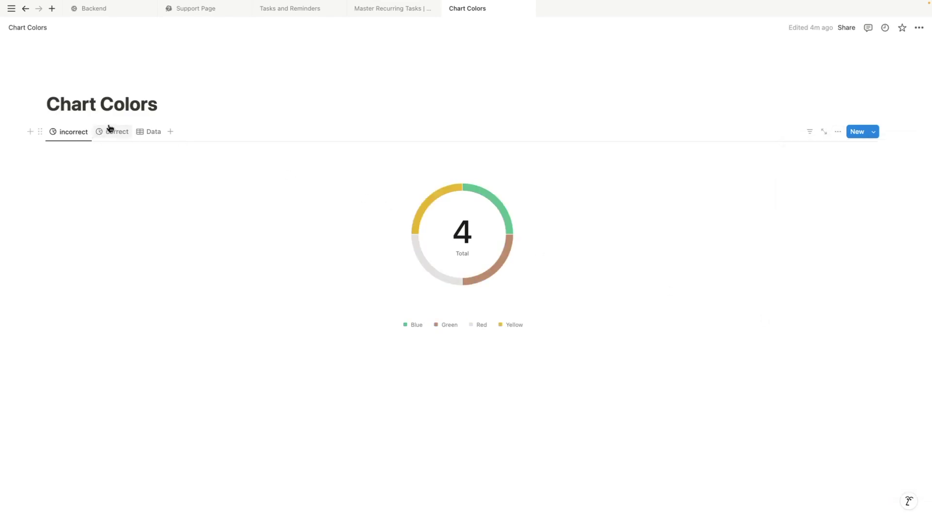
# - Duplicate the Green/Pink row in the Data table view
pyautogui.click(114, 132)
pyautogui.click(150, 131)
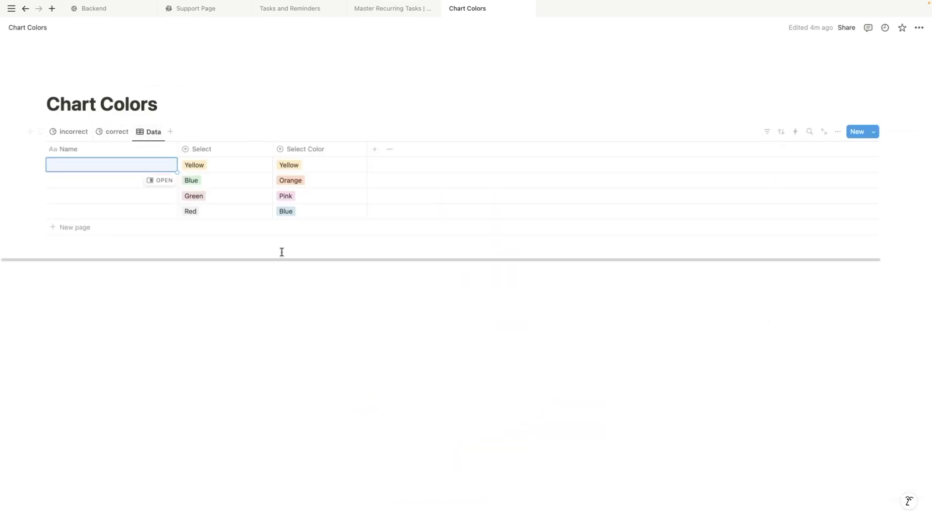
pyautogui.click(210, 379)
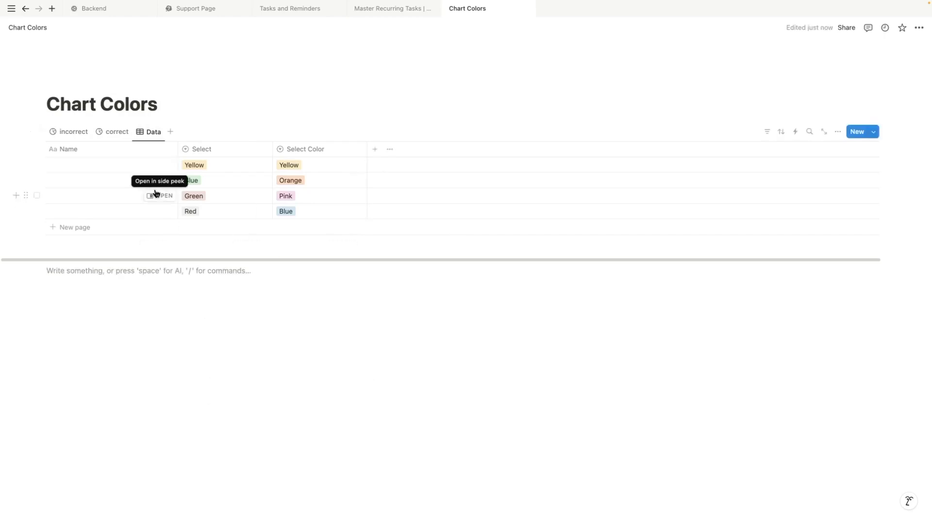
pyautogui.click(26, 195)
pyautogui.click(63, 162)
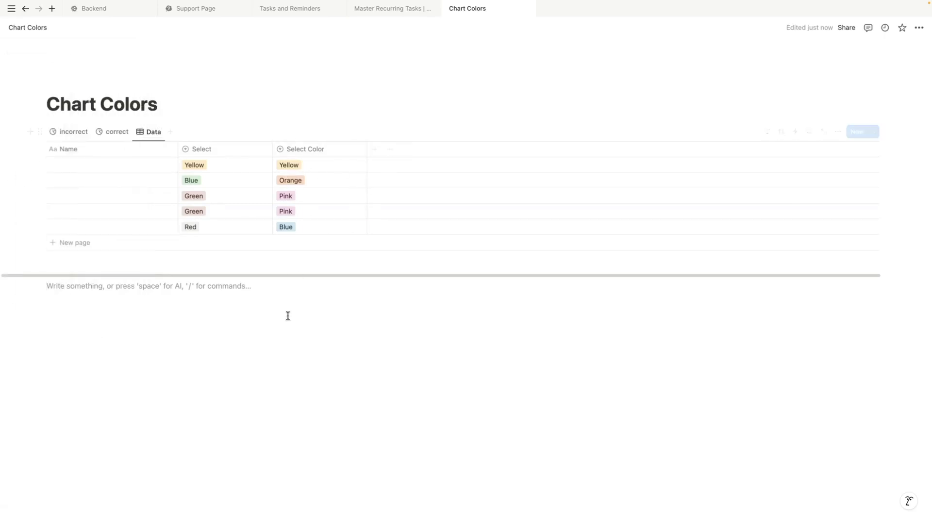
# - Check the Yellow row's Select Color options, then view the correct donut chart totalling 5
pyautogui.click(319, 175)
pyautogui.press('Escape')
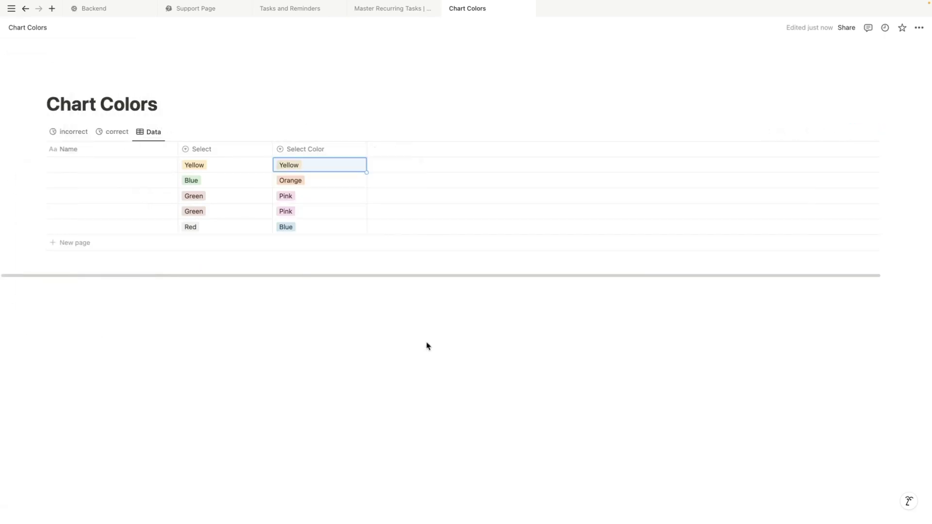
pyautogui.click(366, 124)
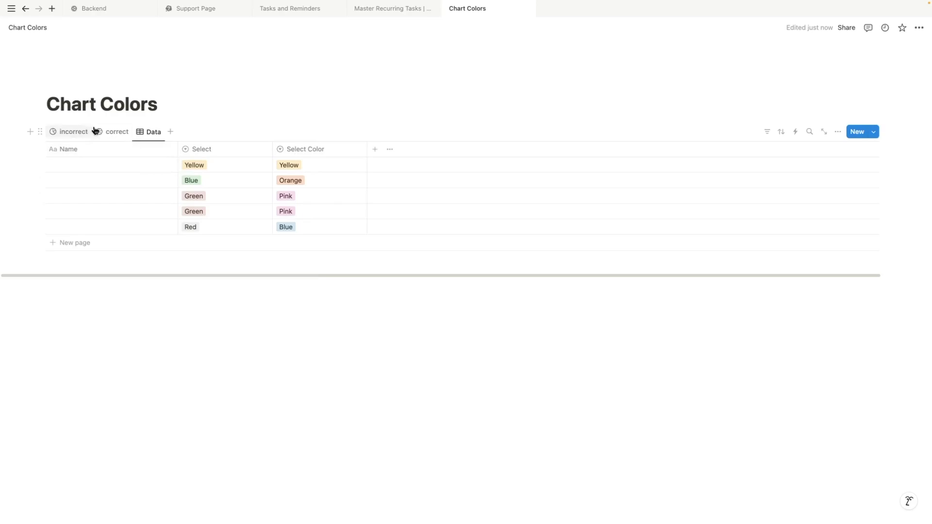
pyautogui.click(112, 132)
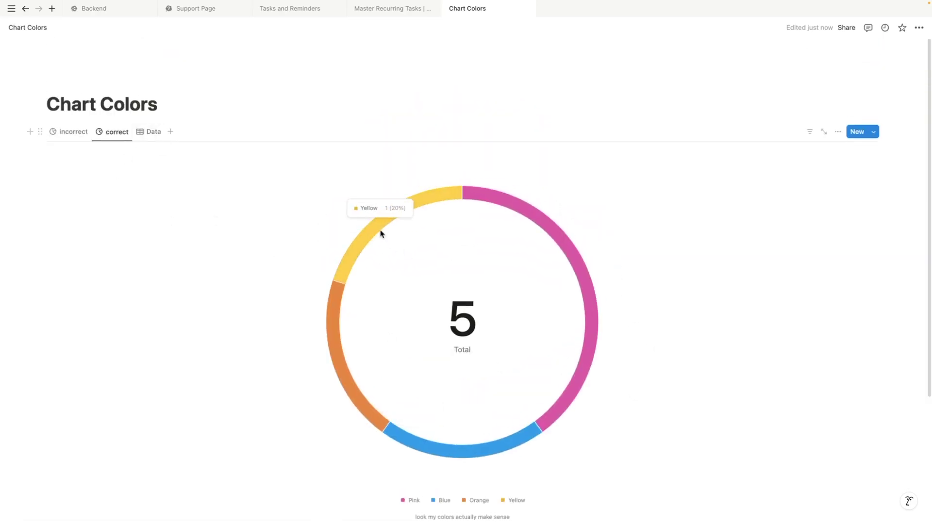
pyautogui.click(70, 133)
pyautogui.click(838, 132)
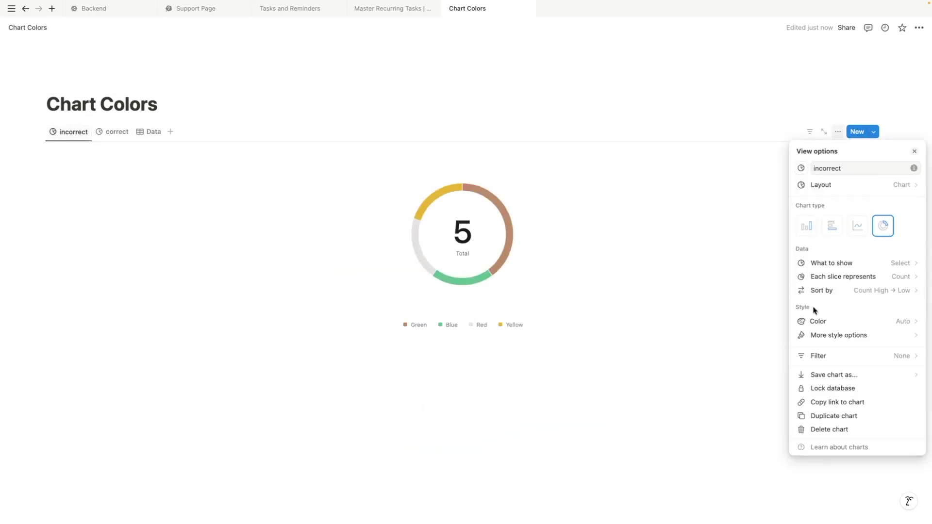
pyautogui.click(847, 264)
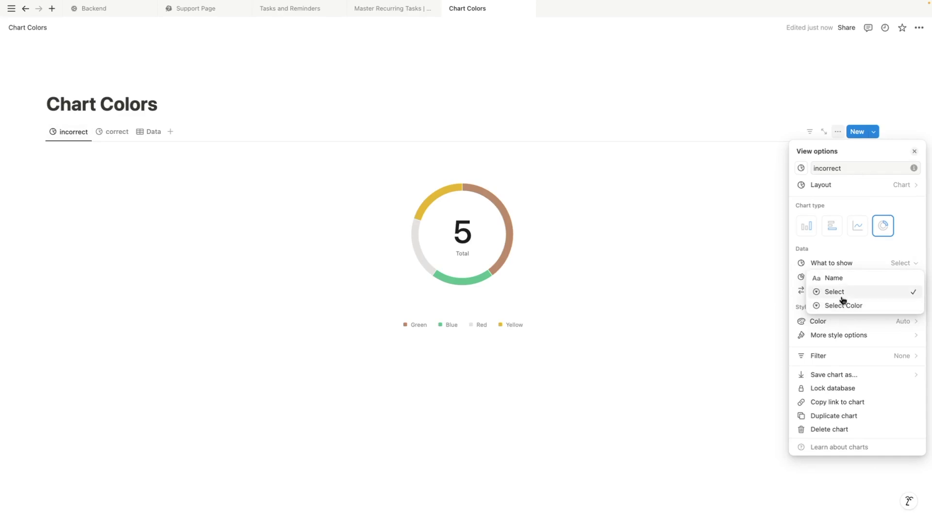
pyautogui.press('Escape')
pyautogui.press('Escape')
pyautogui.click(152, 137)
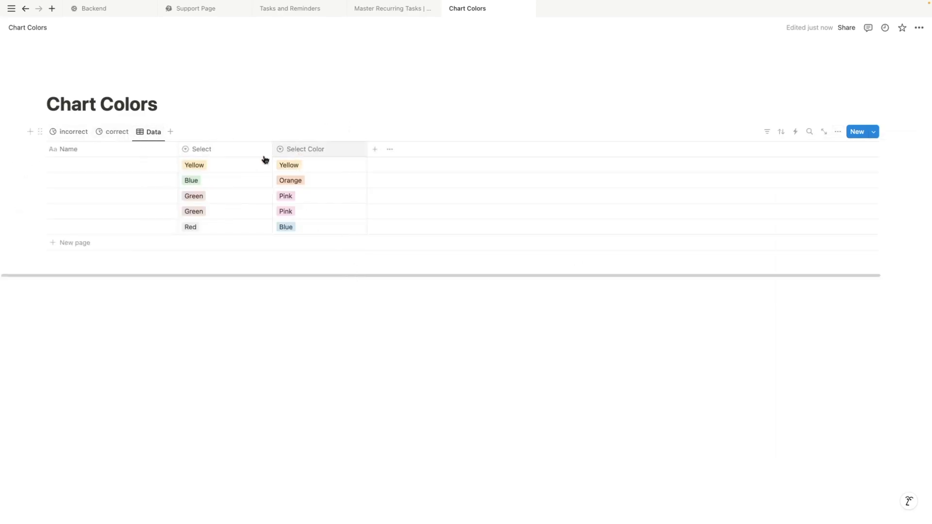
pyautogui.click(121, 136)
pyautogui.click(839, 131)
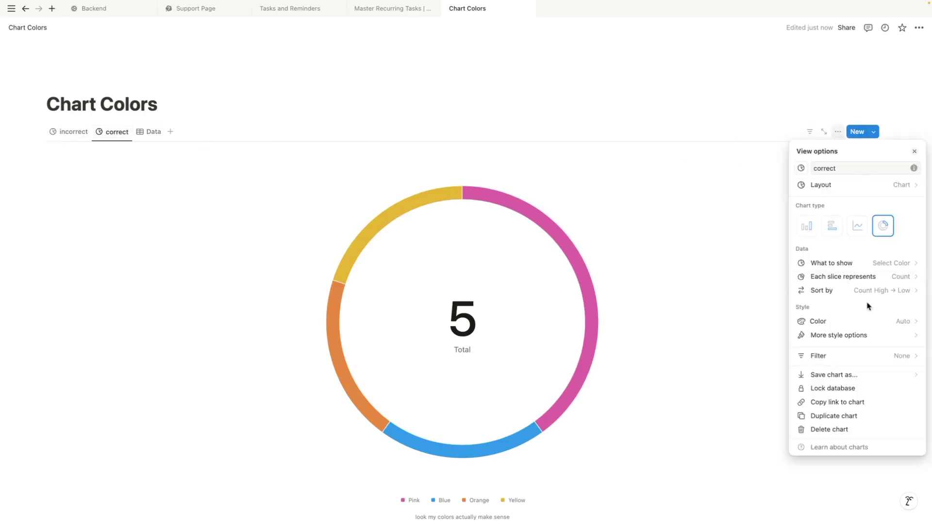
pyautogui.click(884, 264)
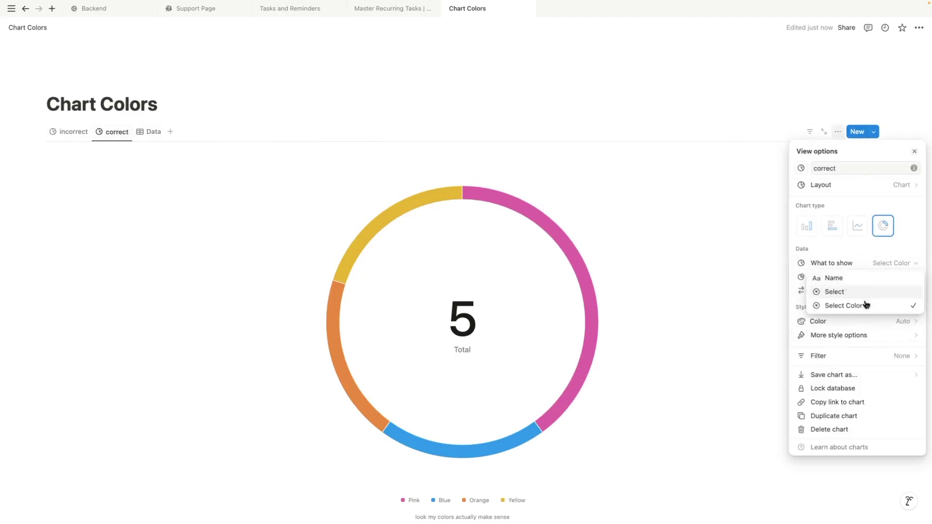
pyautogui.press('Escape')
pyautogui.click(88, 144)
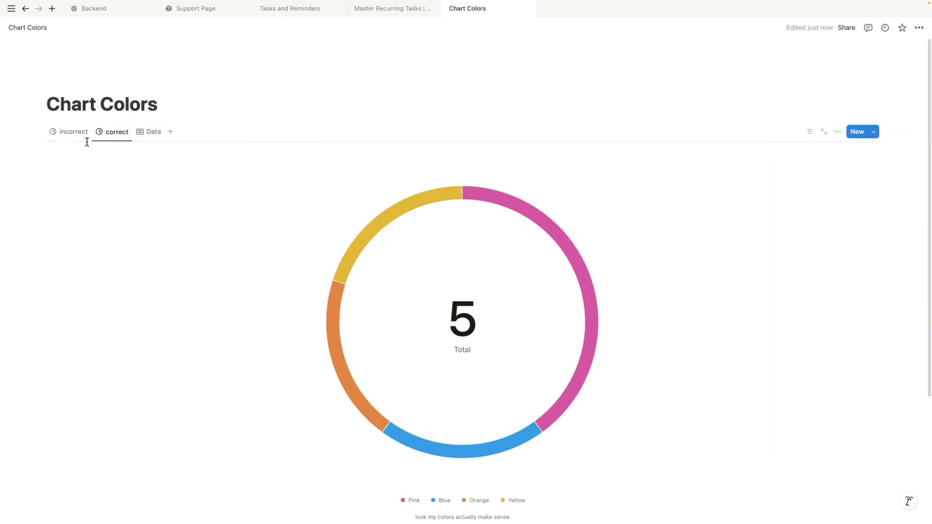
# - Change the Orange Select Color option to Light gray and view the correct donut chart
pyautogui.click(152, 132)
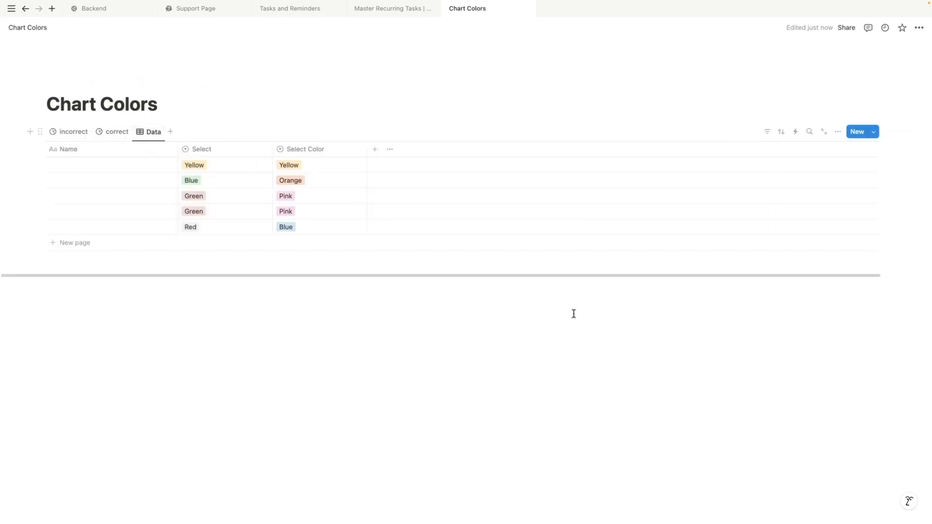
pyautogui.click(335, 185)
pyautogui.click(403, 225)
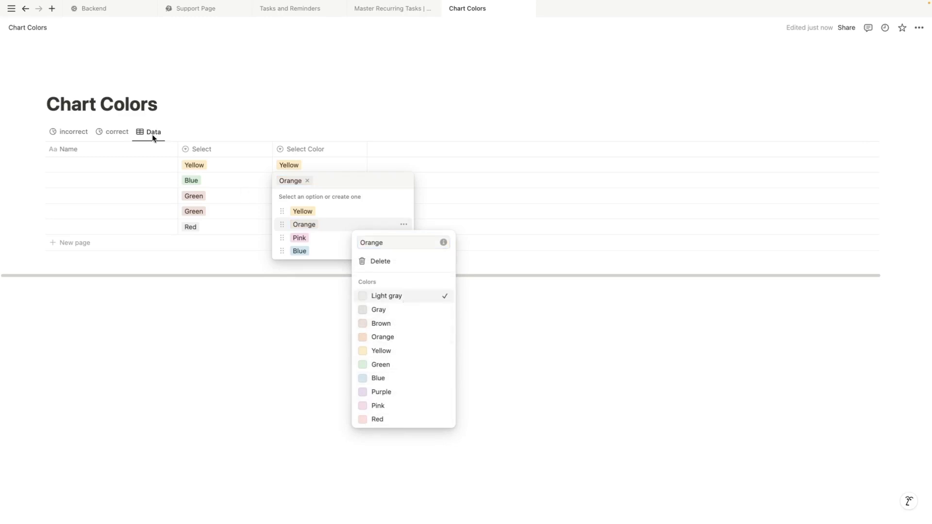
pyautogui.click(118, 137)
pyautogui.click(118, 138)
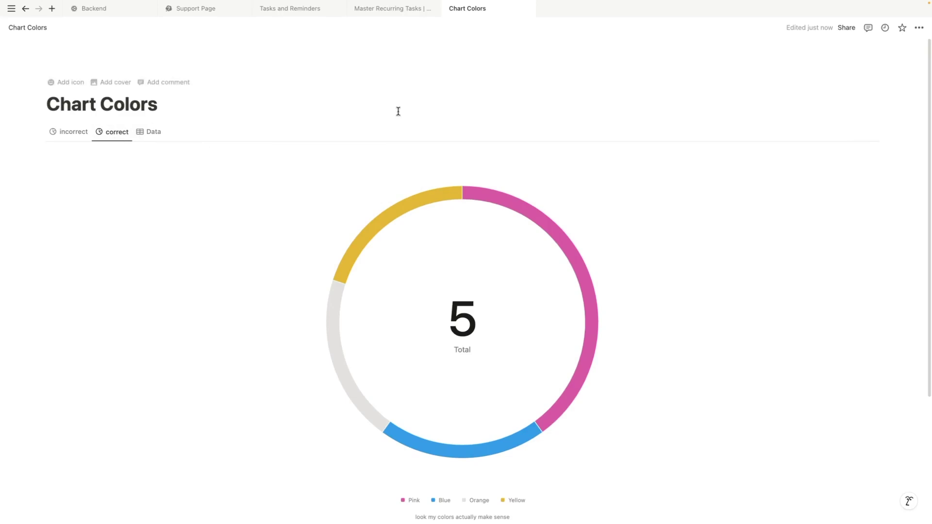
pyautogui.press('super+t')
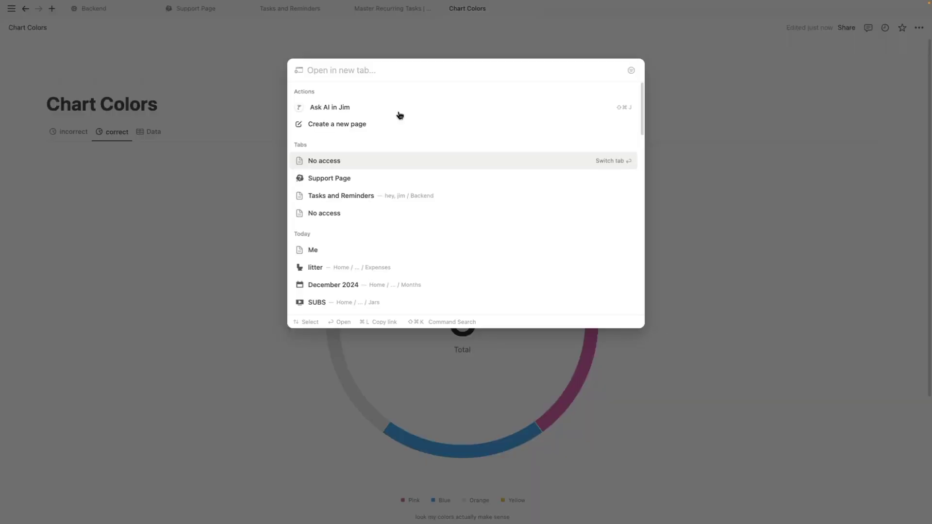
# - Search 'me', open the Me dashboard page, scroll through it, and zoom out one step
pyautogui.write('me')
pyautogui.click(410, 152)
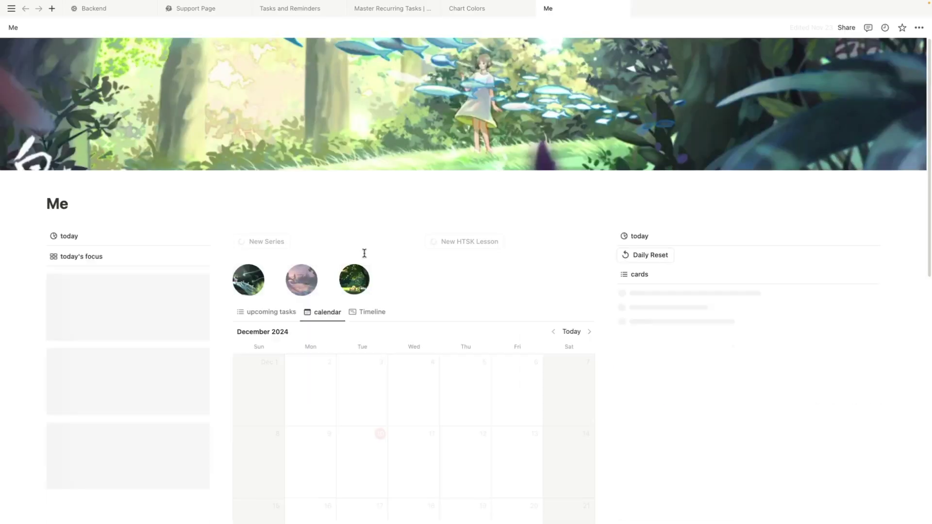
pyautogui.scroll(-1, 394, 321)
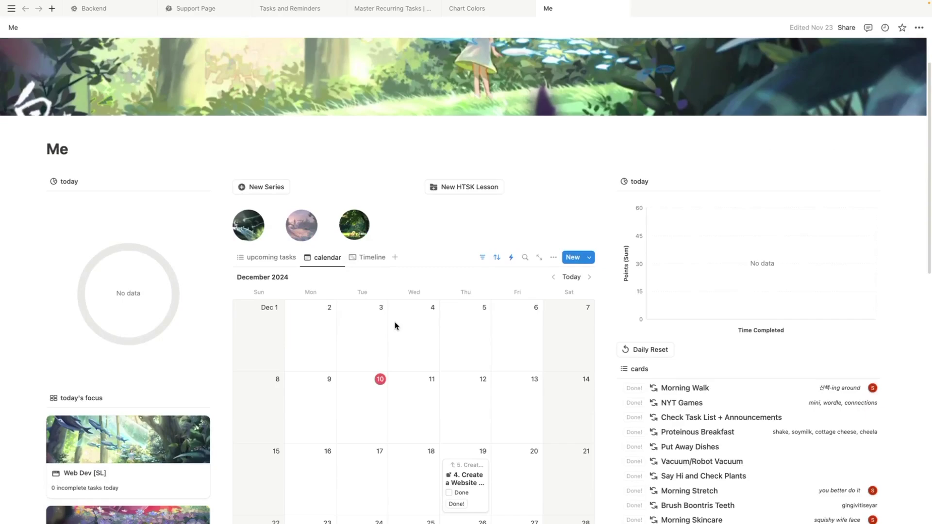
pyautogui.scroll(-4, 394, 326)
pyautogui.scroll(5, 179, 287)
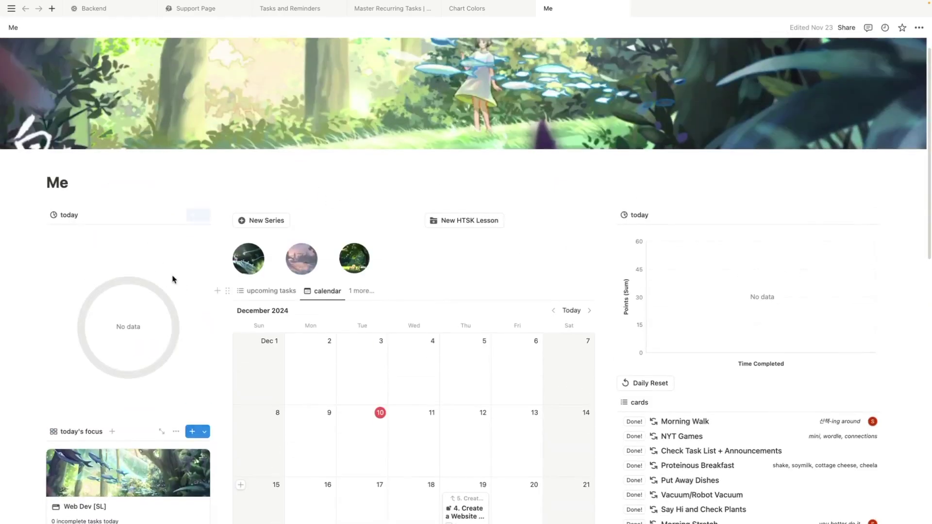
pyautogui.scroll(-4, 601, 447)
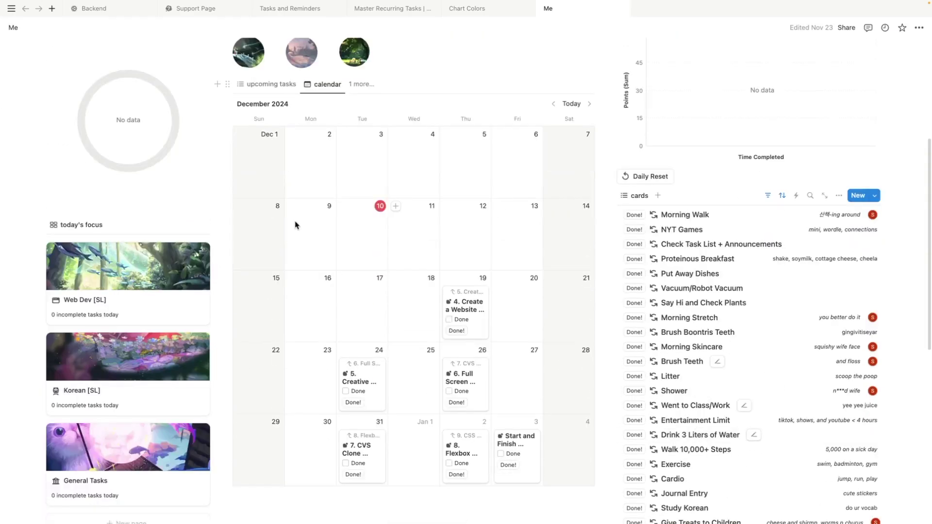
pyautogui.scroll(2, 334, 369)
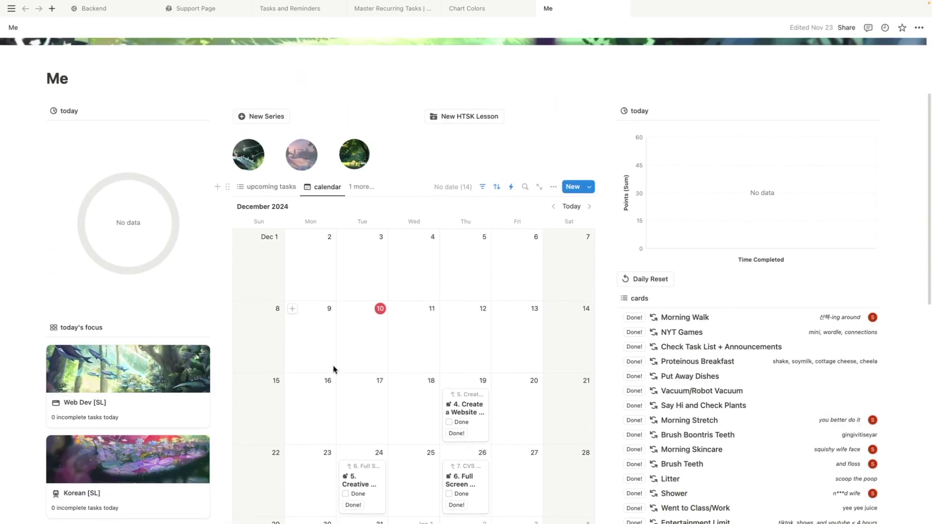
pyautogui.hotkey('ctrl', '-')
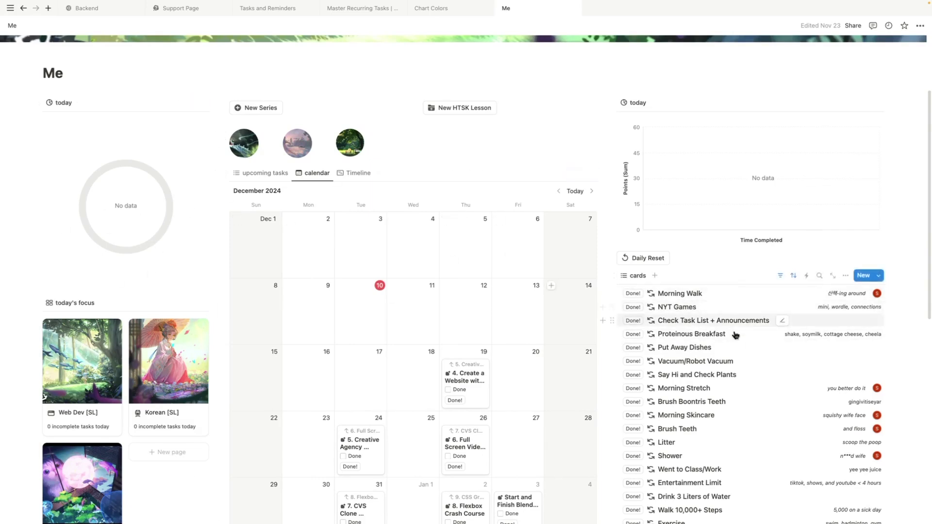
# - Mark Say Hi and Check Plants as done and glance at the upcoming tasks list
pyautogui.click(632, 370)
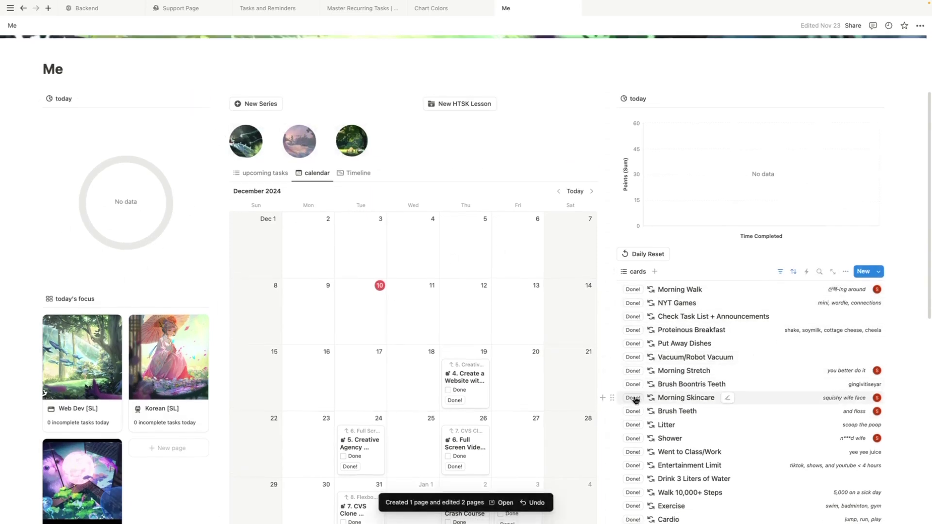
pyautogui.click(265, 173)
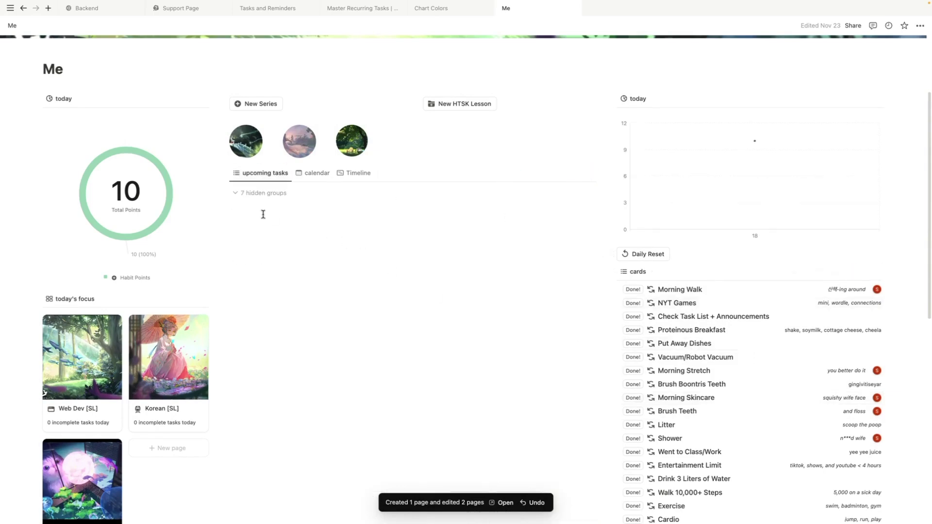
pyautogui.click(318, 175)
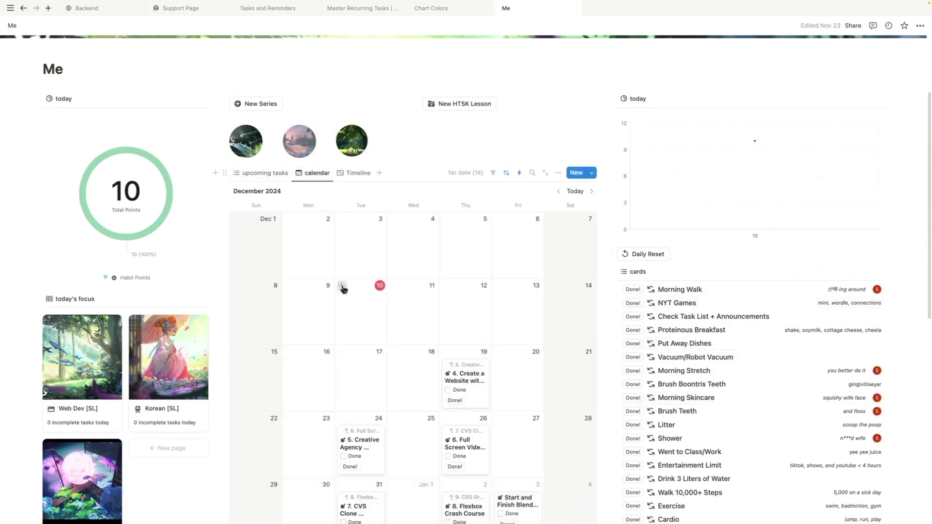
# - Create 'Sample Task' on December 10, mark it Done, and close its page
pyautogui.click(342, 287)
pyautogui.write('Sample Task')
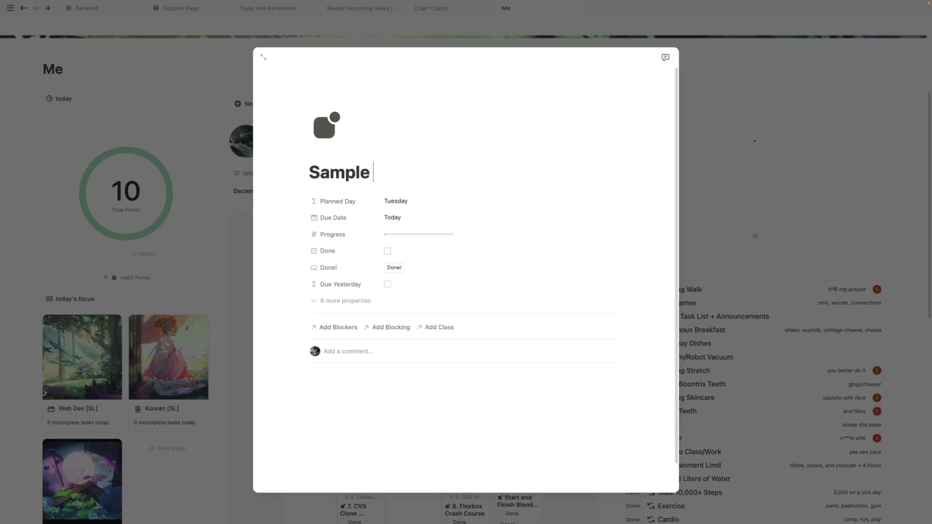
pyautogui.click(394, 268)
pyautogui.click(720, 260)
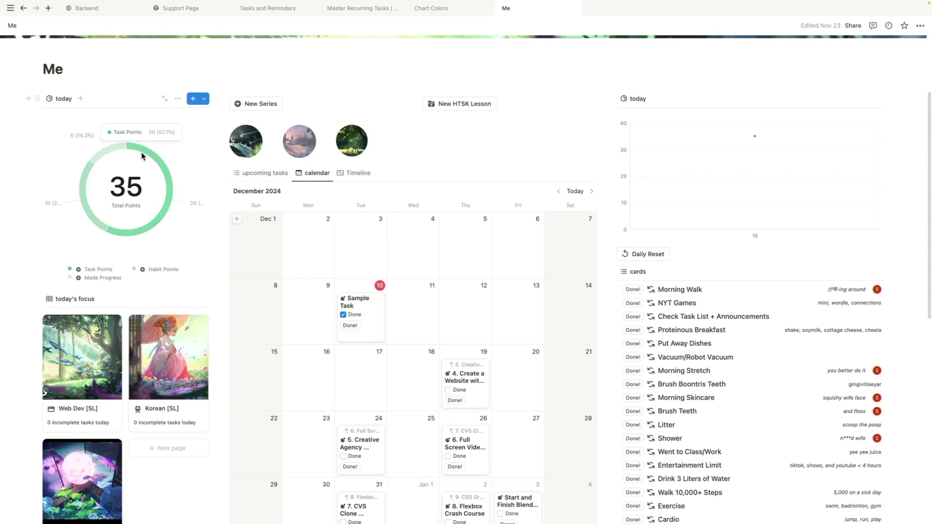
pyautogui.moveTo(89, 190)
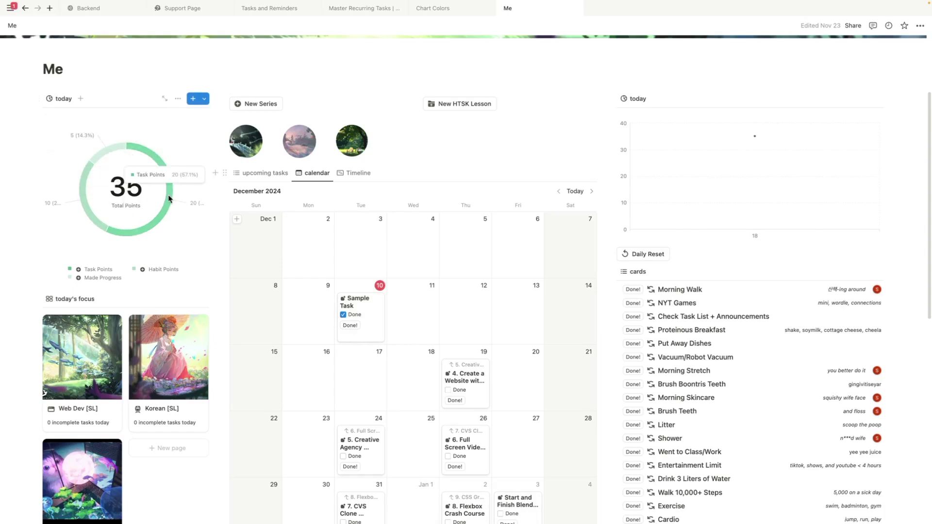
pyautogui.moveTo(167, 184)
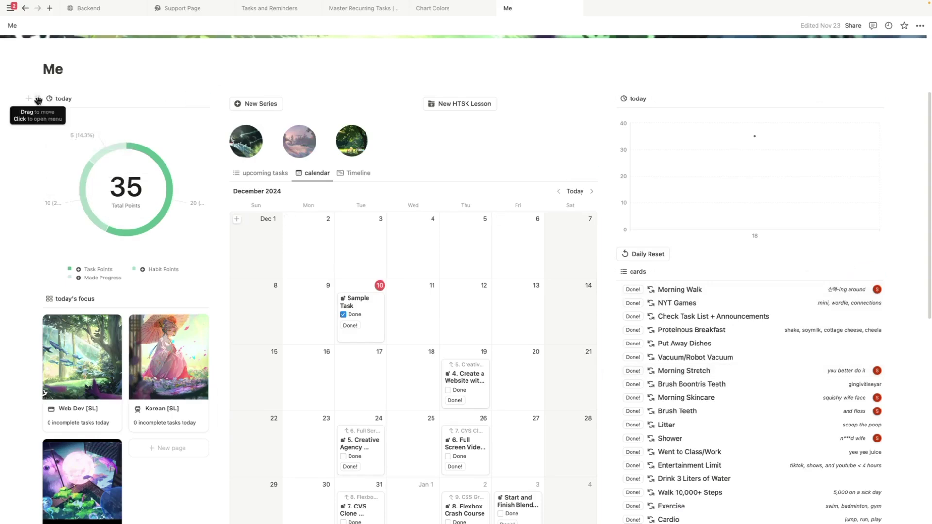
pyautogui.moveTo(38, 98); pyautogui.dragTo(388, 189)
# - Set the Total Points donut chart's colours to Auto
pyautogui.scroll(-4, 605, 404)
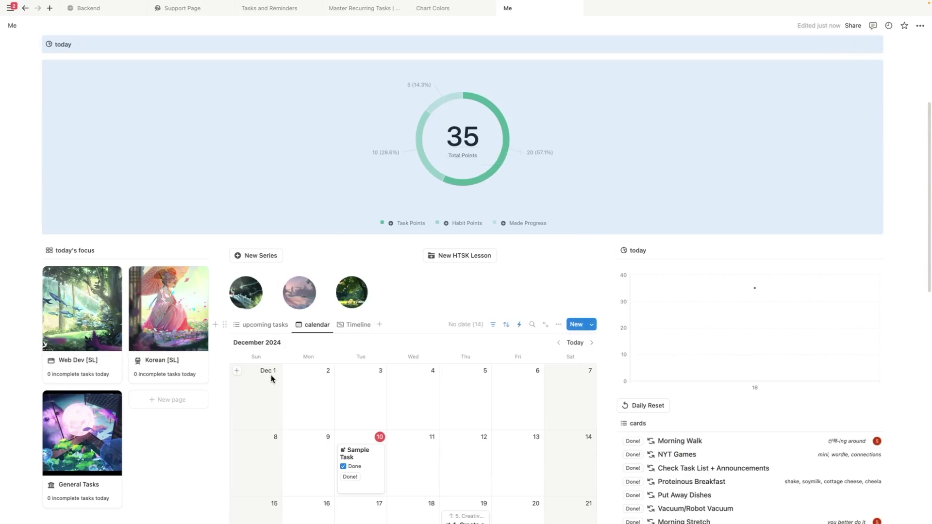
pyautogui.click(845, 44)
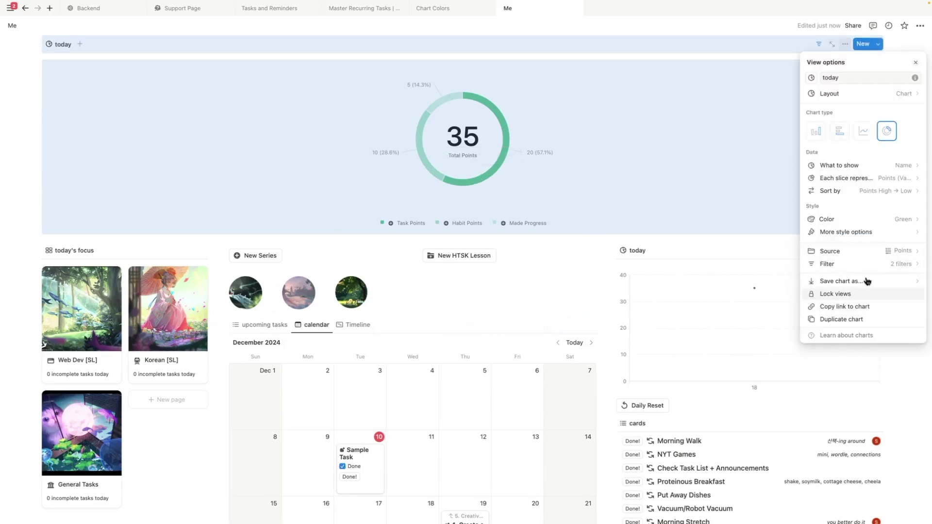
pyautogui.click(868, 218)
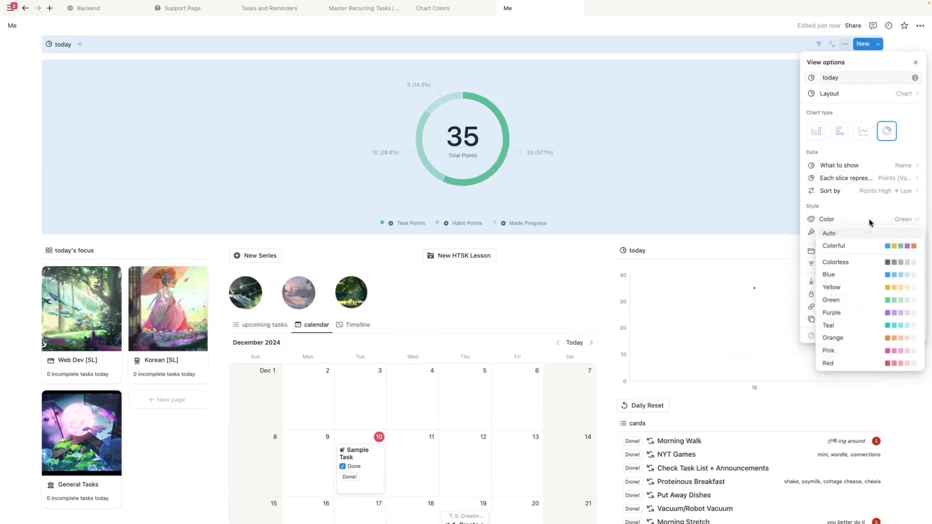
pyautogui.click(853, 235)
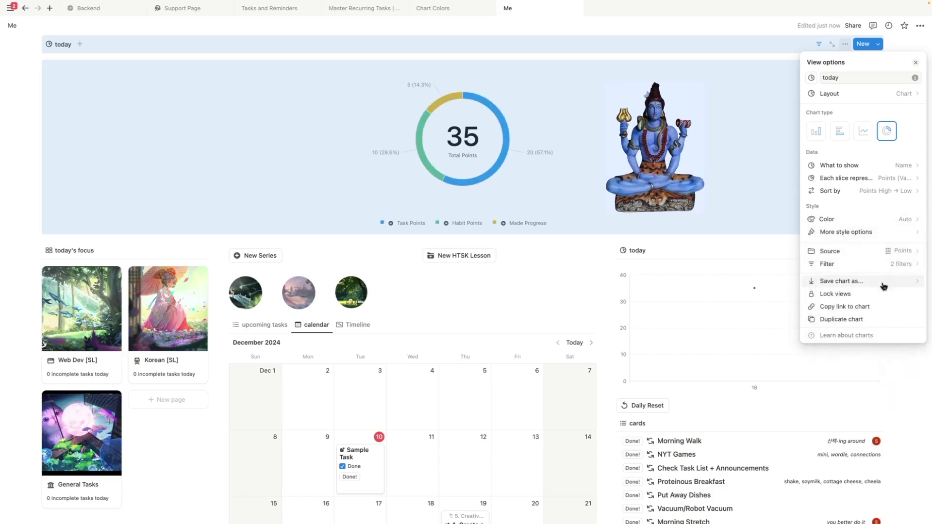
# - Set the donut chart's height to Extra large and finish editing the block
pyautogui.click(873, 239)
pyautogui.click(874, 239)
pyautogui.click(873, 239)
pyautogui.click(854, 249)
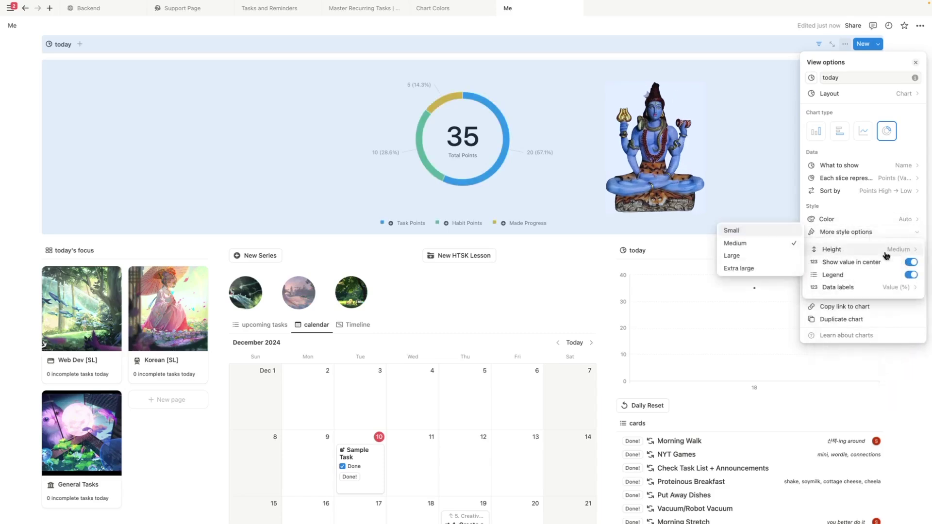
pyautogui.press('Escape')
pyautogui.click(844, 249)
pyautogui.click(759, 270)
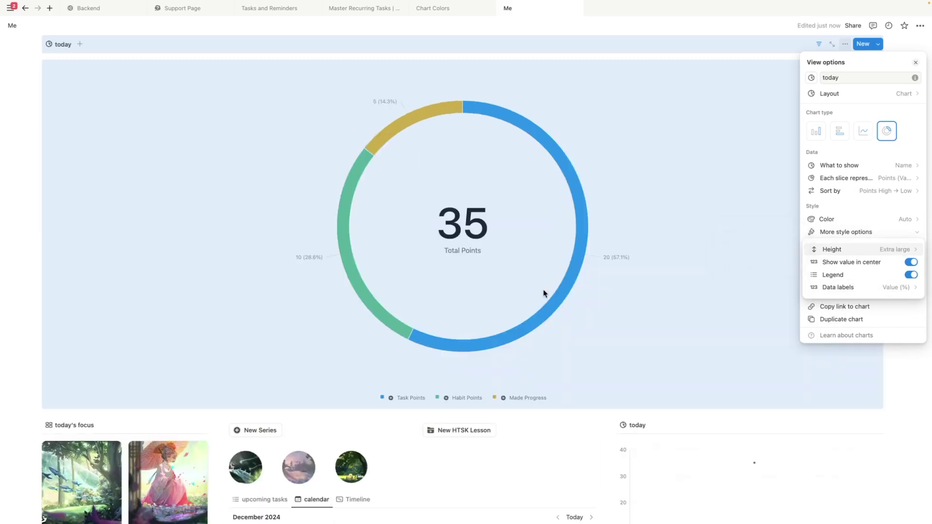
pyautogui.click(639, 35)
pyautogui.click(147, 36)
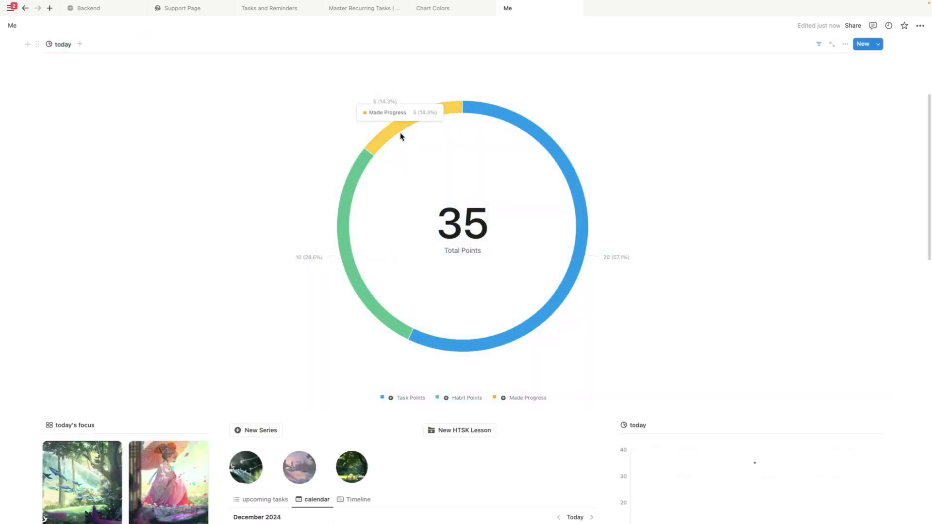
pyautogui.click(62, 44)
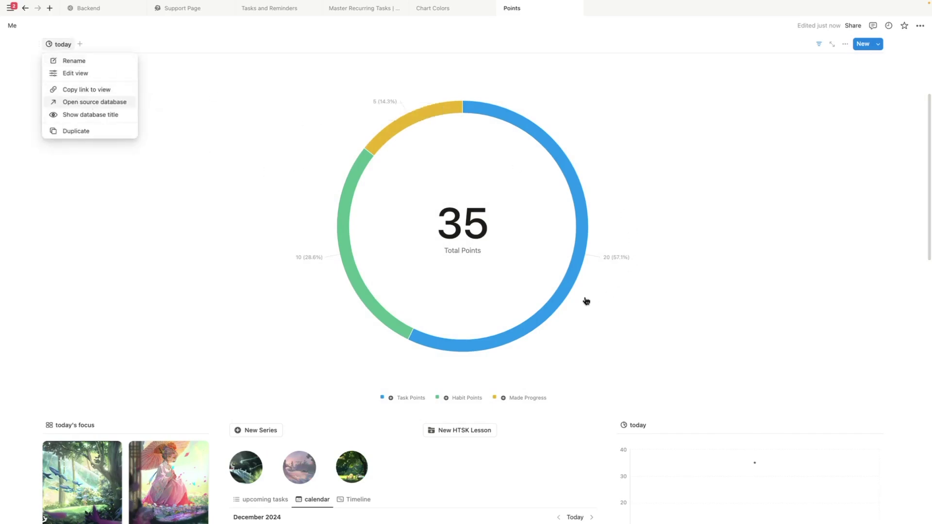
# - Open the chart's source Points database and scroll through its entries
pyautogui.press('Return')
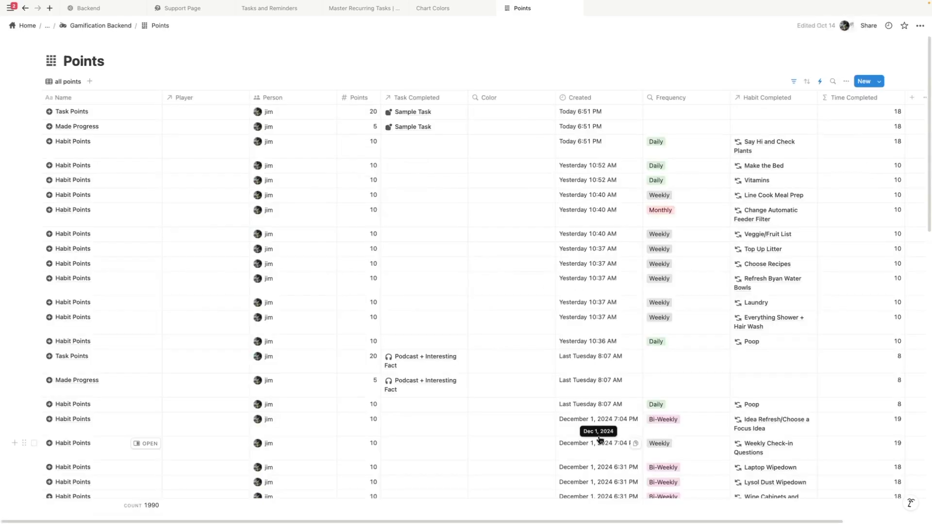
pyautogui.scroll(-15, 408, 353)
pyautogui.scroll(15, 408, 353)
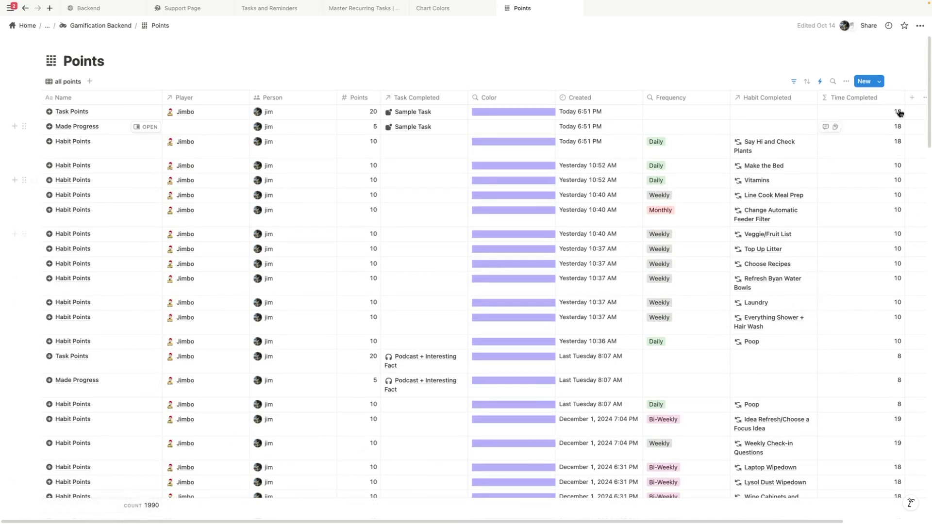
# - Open the Points table's property list and start a new property
pyautogui.click(846, 81)
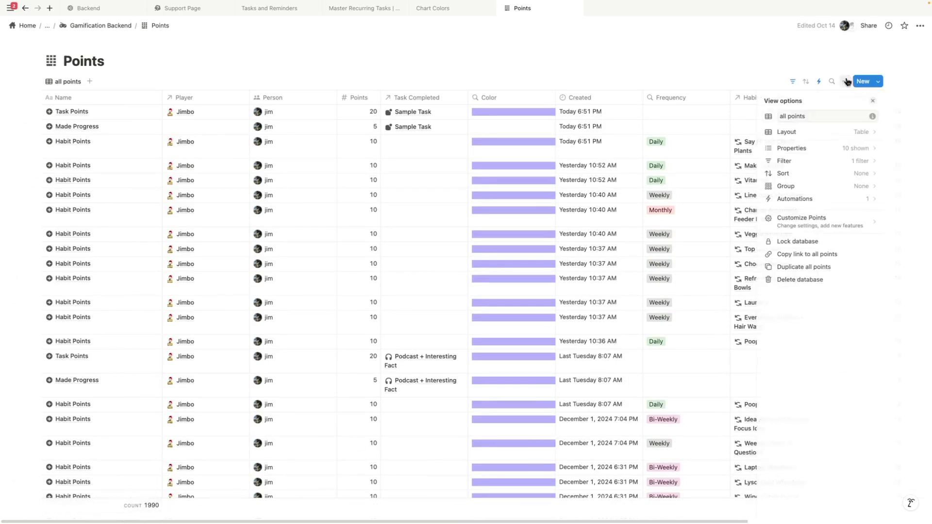
pyautogui.click(801, 151)
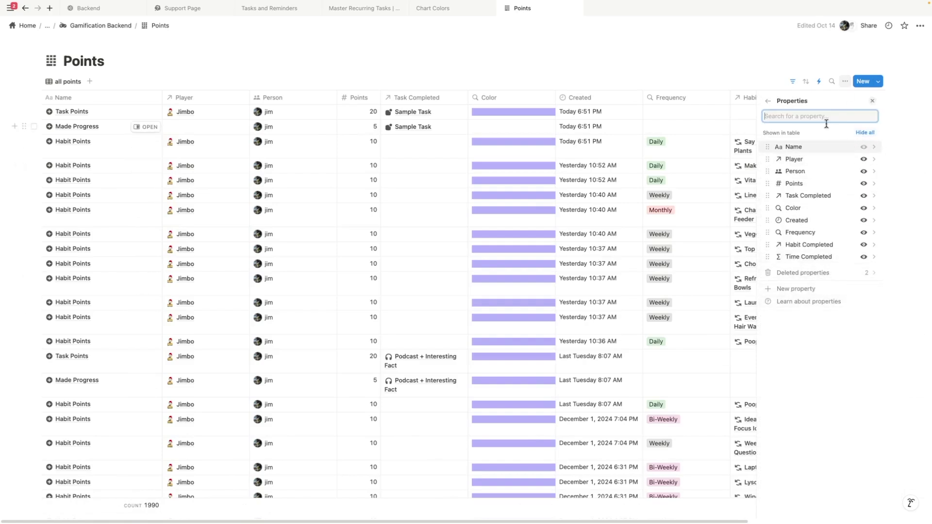
pyautogui.click(690, 54)
pyautogui.click(845, 81)
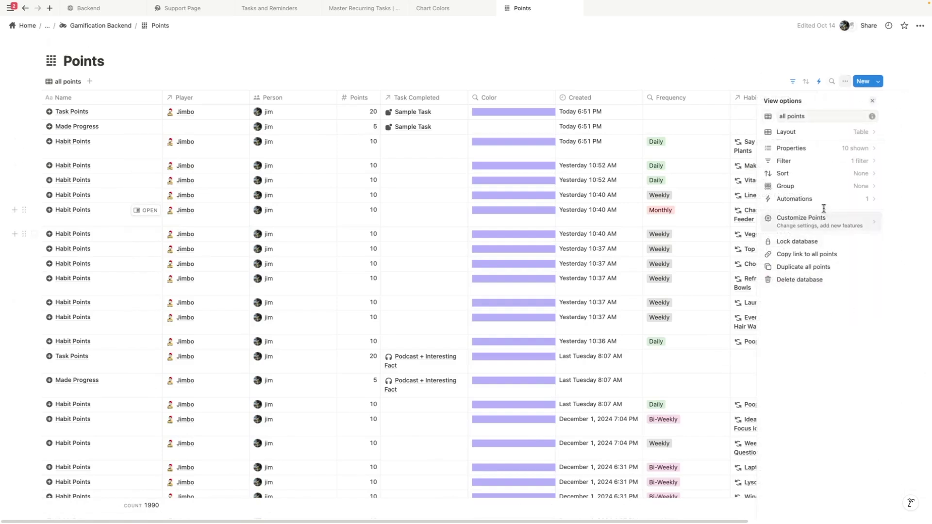
pyautogui.click(791, 148)
pyautogui.click(832, 289)
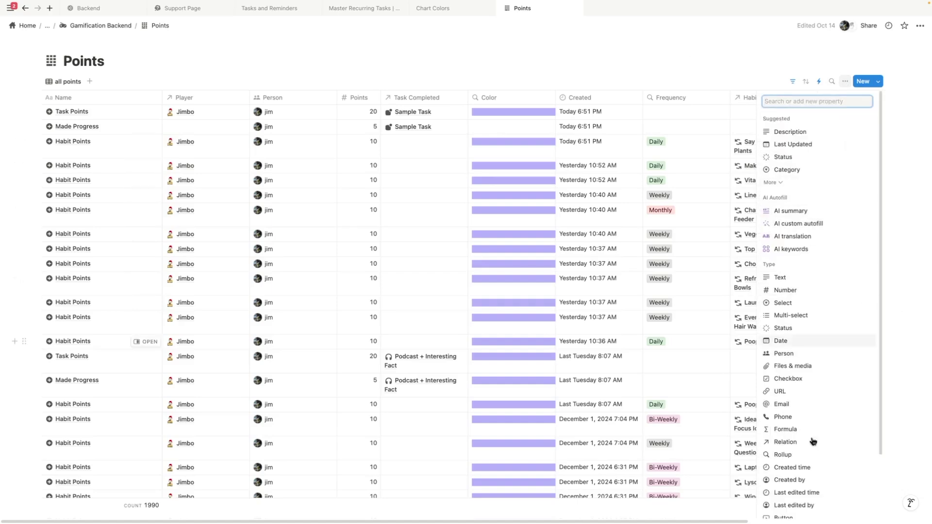
# - Make the new property a manually sorted Select with options 5, 10 and 20
pyautogui.click(782, 303)
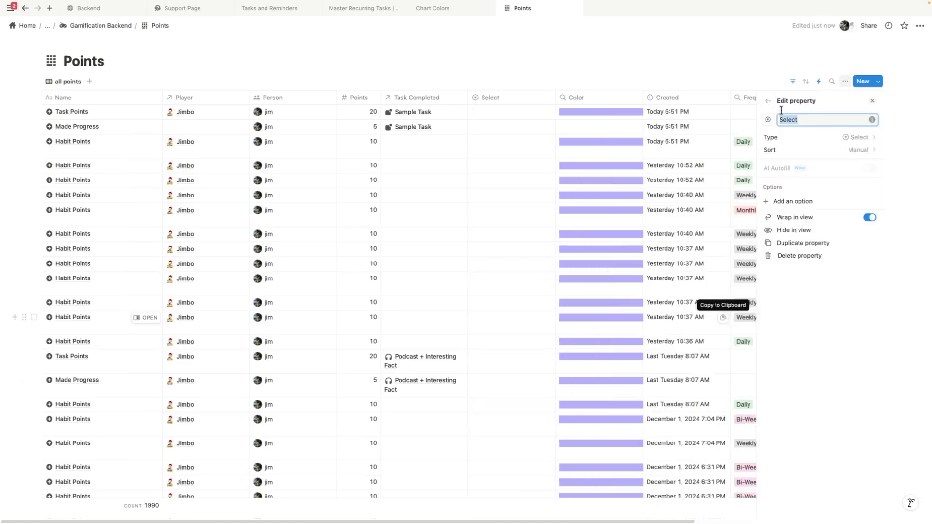
pyautogui.click(858, 154)
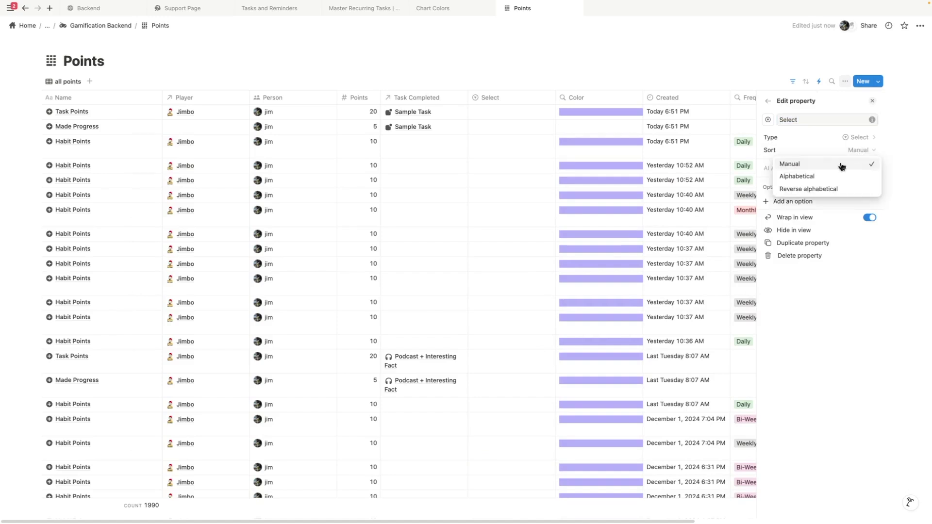
pyautogui.click(818, 161)
pyautogui.click(820, 202)
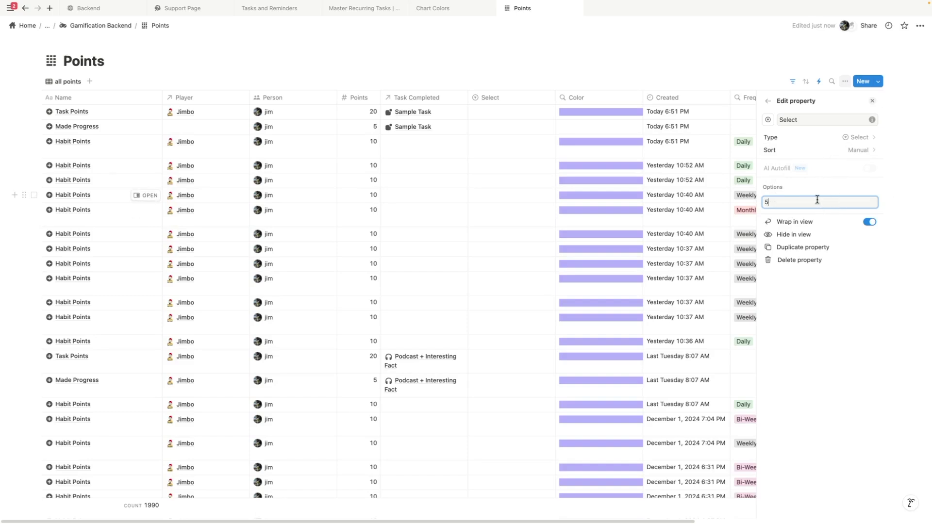
pyautogui.write('5')
pyautogui.press('Return')
pyautogui.press('Return')
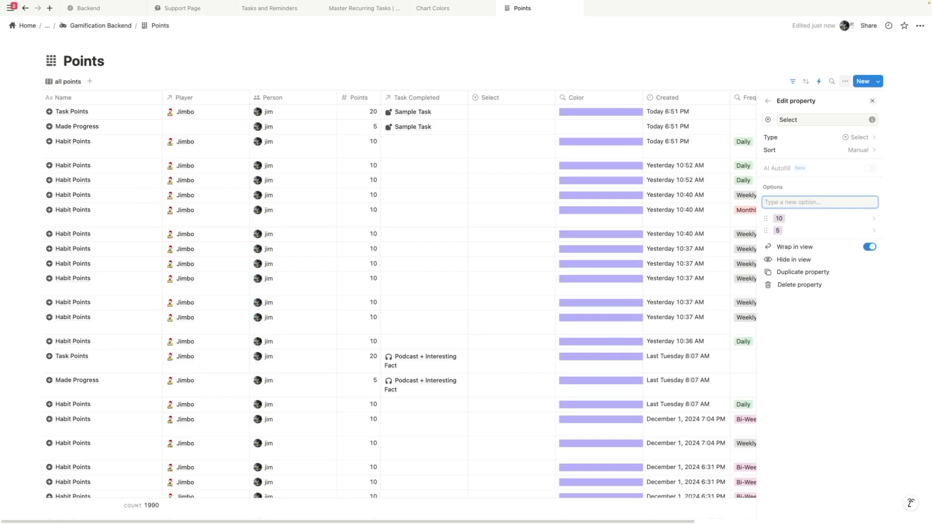
pyautogui.write('20')
pyautogui.press('Return')
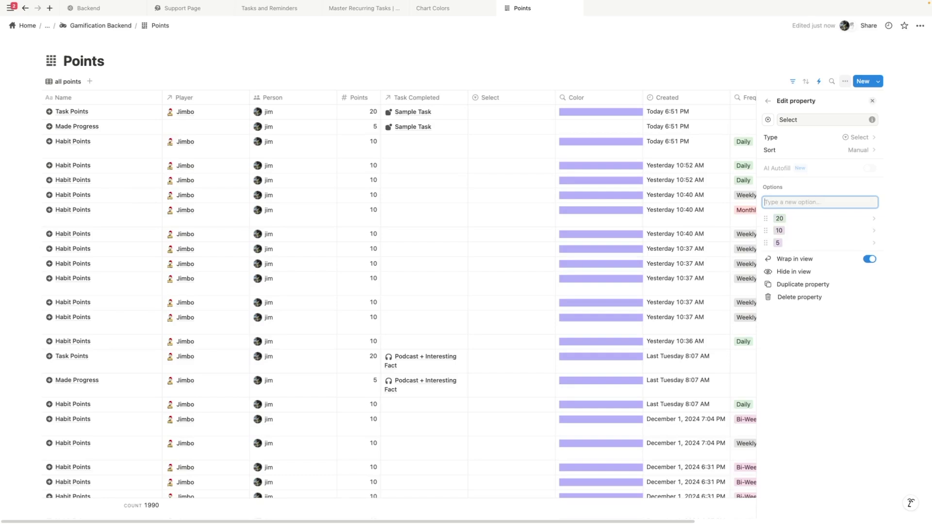
# - Close the property editor and open the add player automation for editing
pyautogui.click(805, 127)
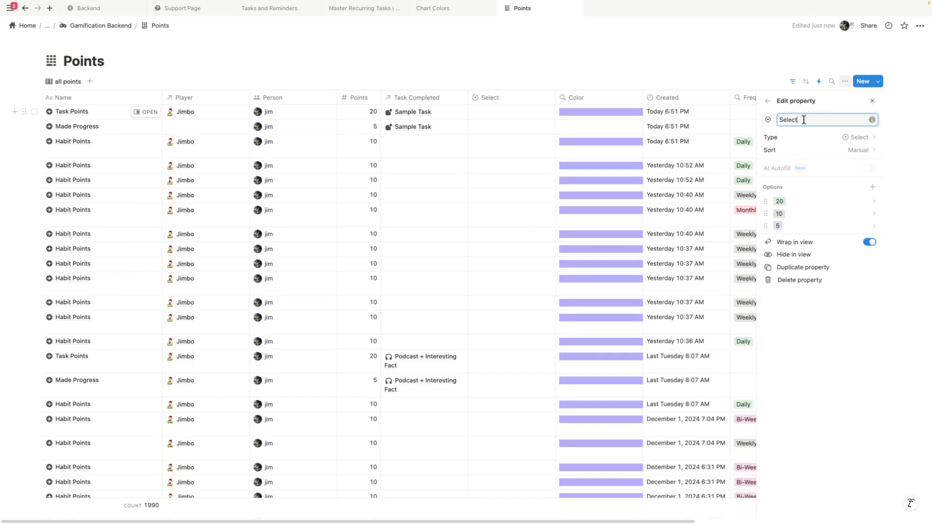
pyautogui.click(709, 60)
pyautogui.click(820, 81)
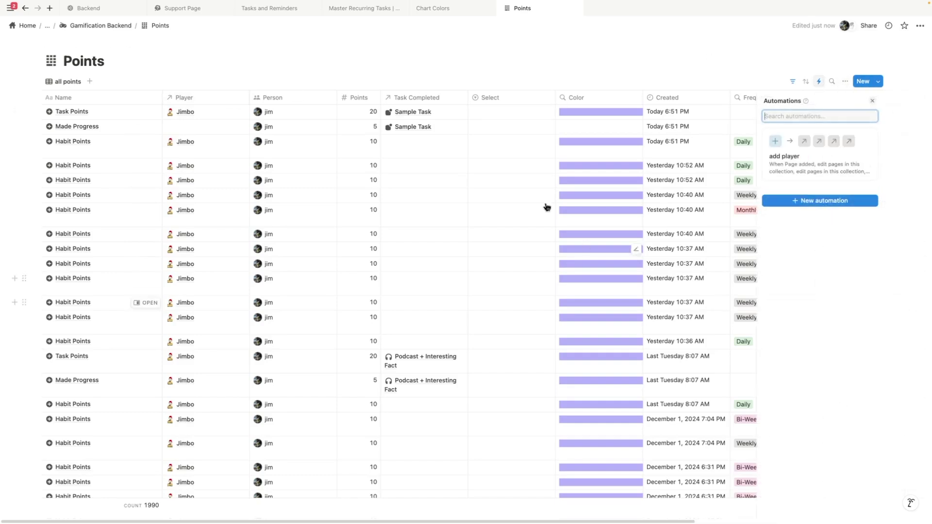
pyautogui.click(863, 139)
pyautogui.click(858, 169)
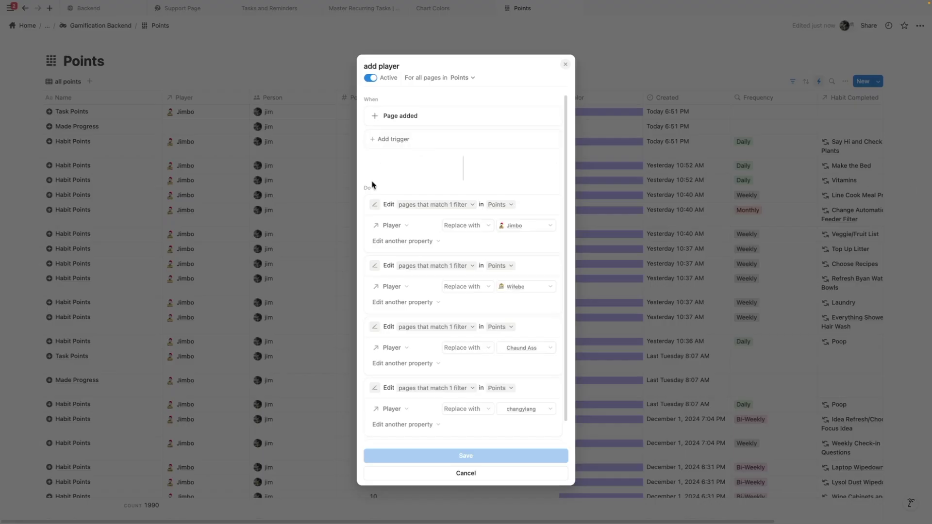
pyautogui.scroll(-1, 461, 371)
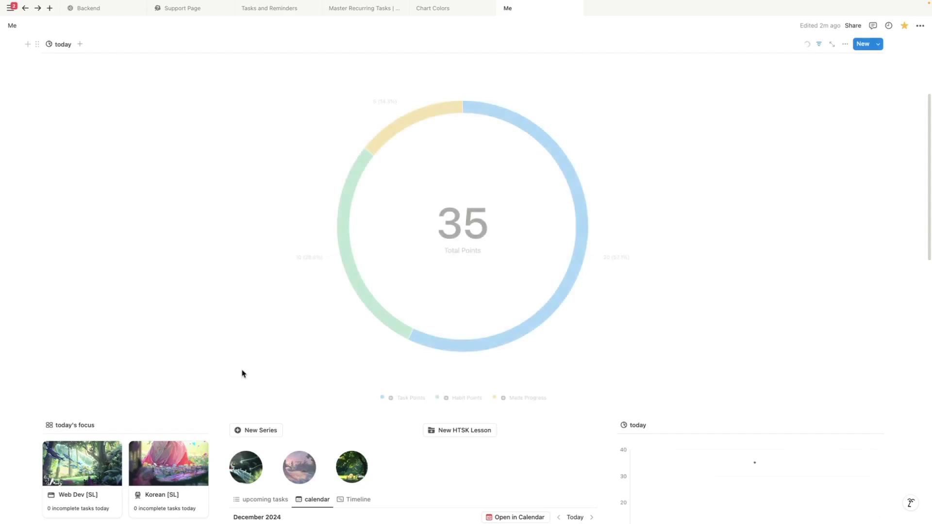
pyautogui.scroll(-10, 242, 374)
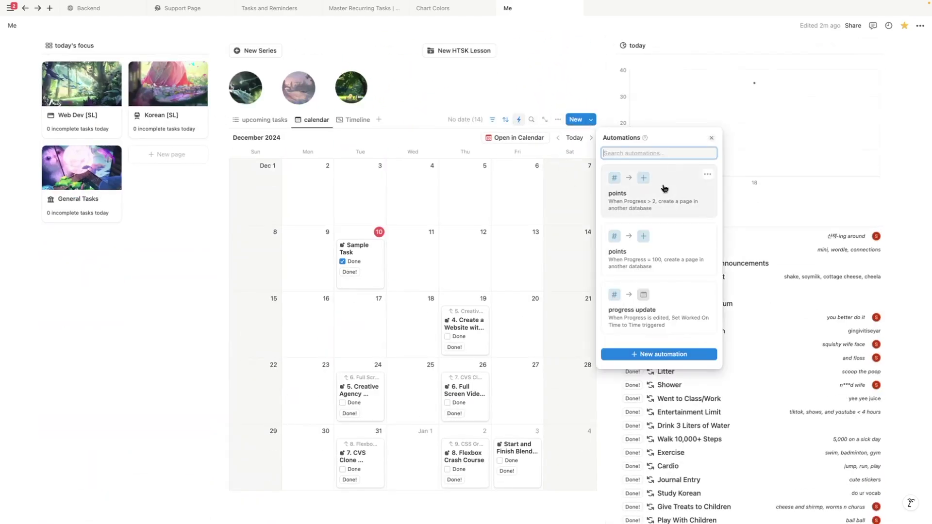
# - Make the Progress > 2 points automation set Select to 5, and save it
pyautogui.click(707, 175)
pyautogui.click(687, 206)
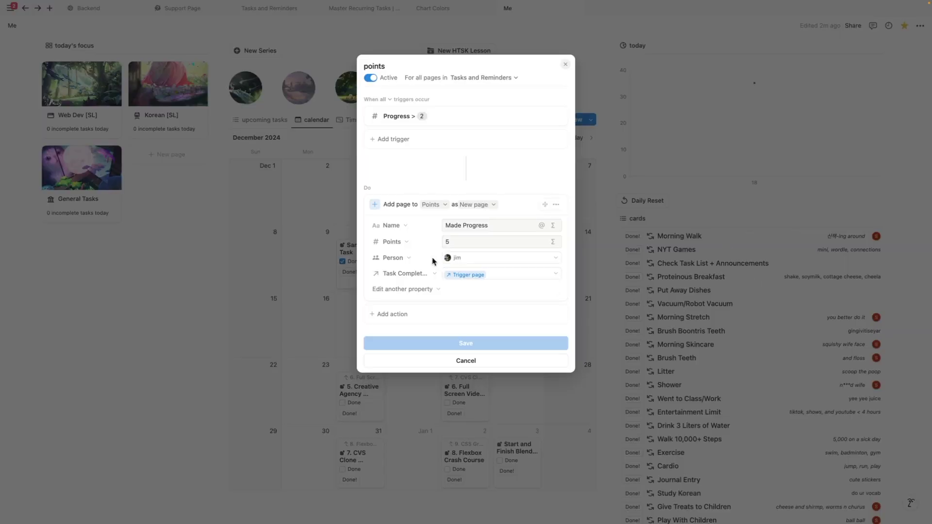
pyautogui.click(421, 289)
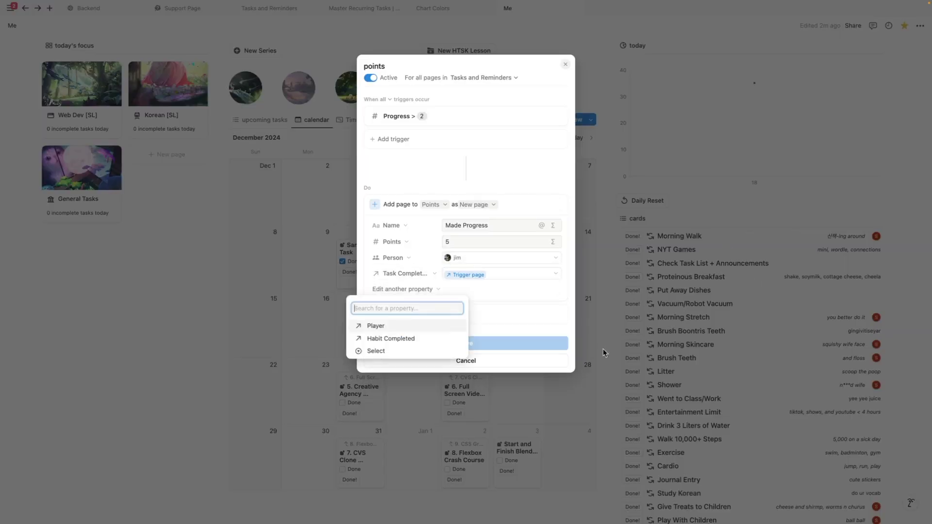
pyautogui.click(377, 351)
pyautogui.click(508, 288)
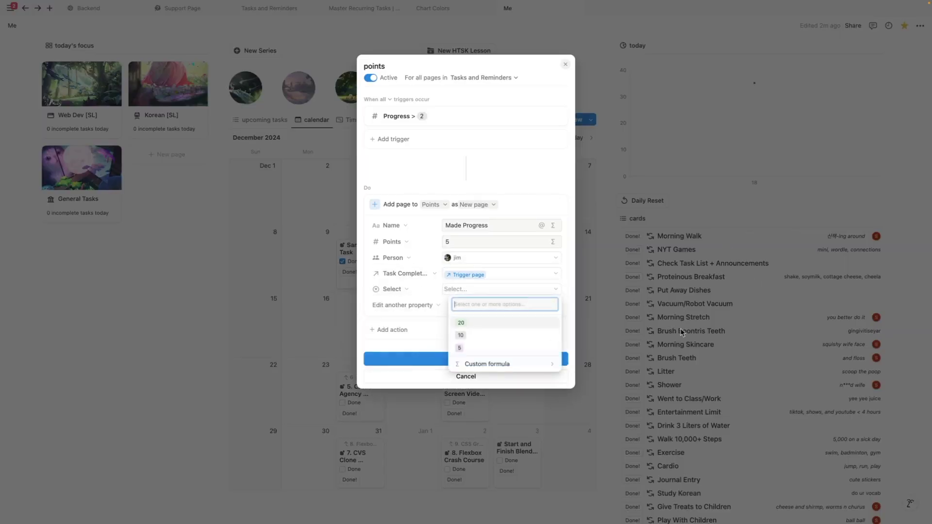
pyautogui.click(467, 349)
pyautogui.click(475, 365)
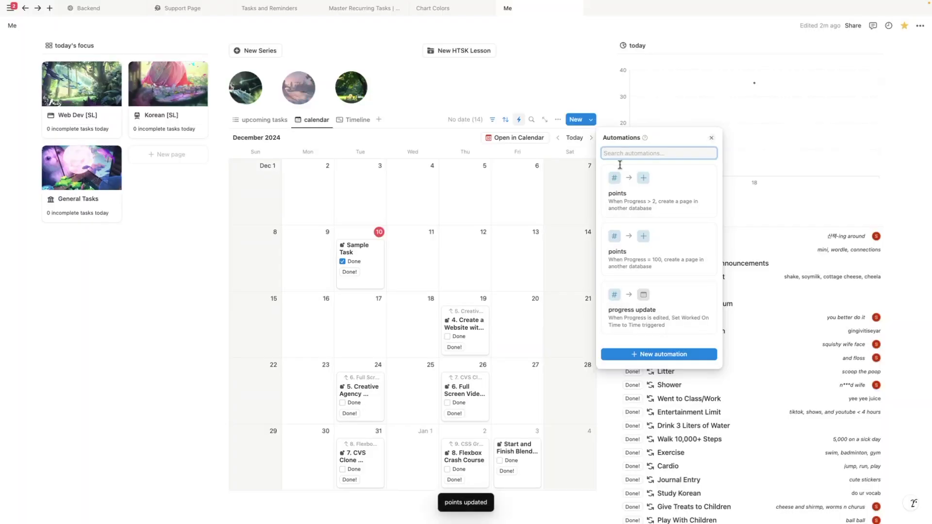
# - Make the Progress = 100 points automation set Select to 20, and save it
pyautogui.click(707, 237)
pyautogui.click(690, 262)
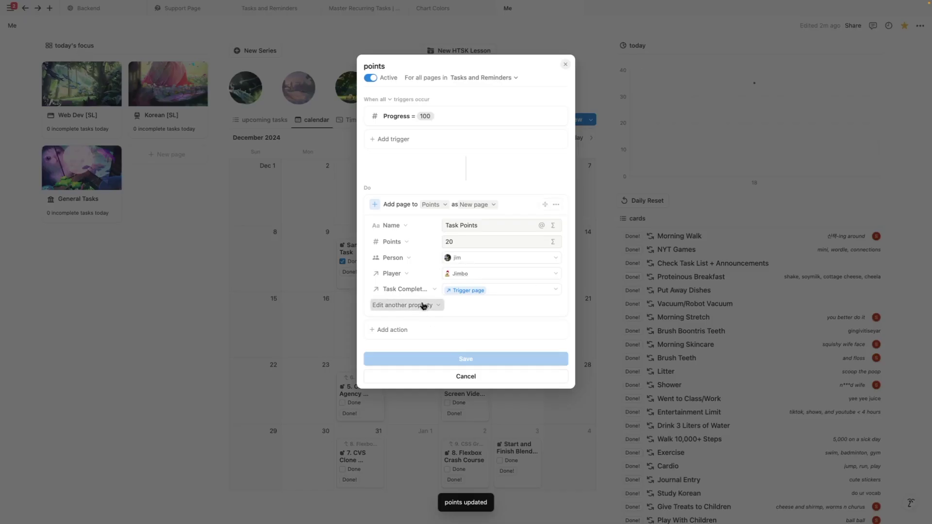
pyautogui.click(426, 306)
pyautogui.click(401, 356)
pyautogui.click(486, 306)
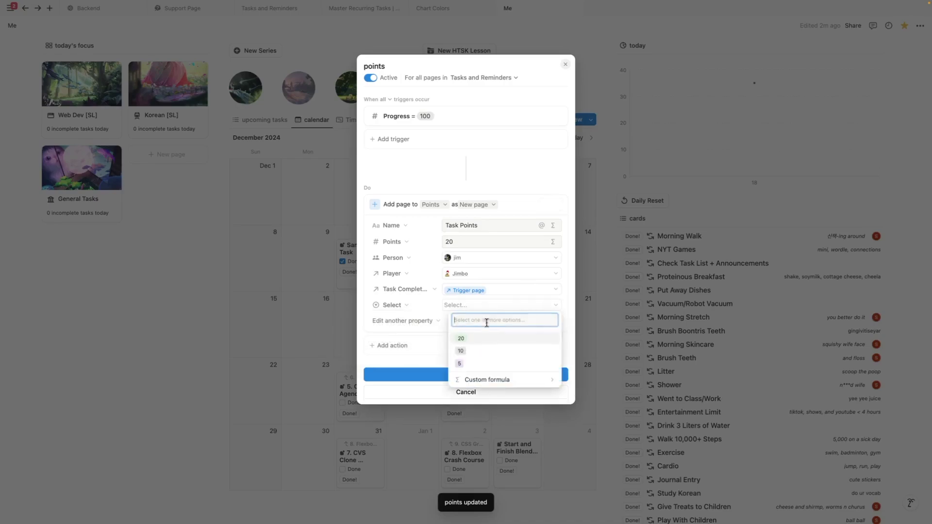
pyautogui.click(480, 346)
pyautogui.click(641, 283)
pyautogui.click(470, 290)
pyautogui.click(465, 374)
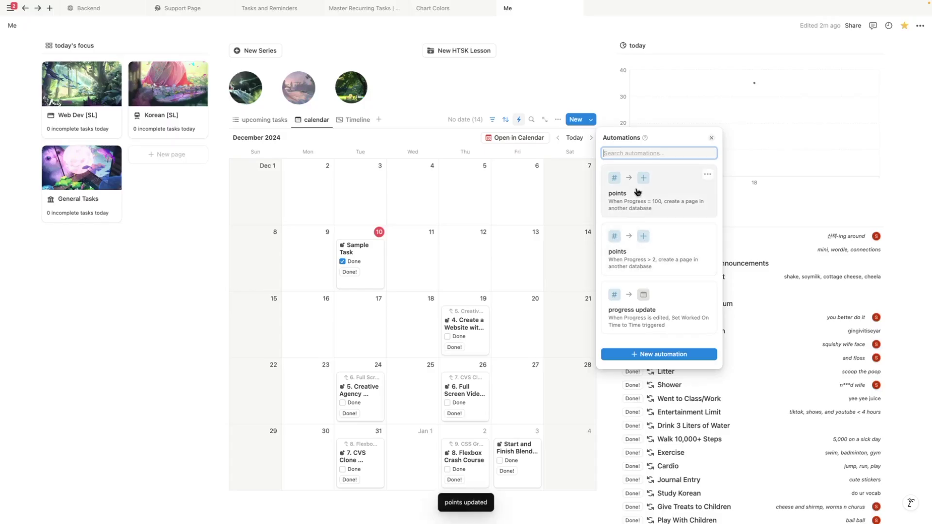
# - Review the progress update automation's actions and close it without changes
pyautogui.click(707, 290)
pyautogui.click(691, 321)
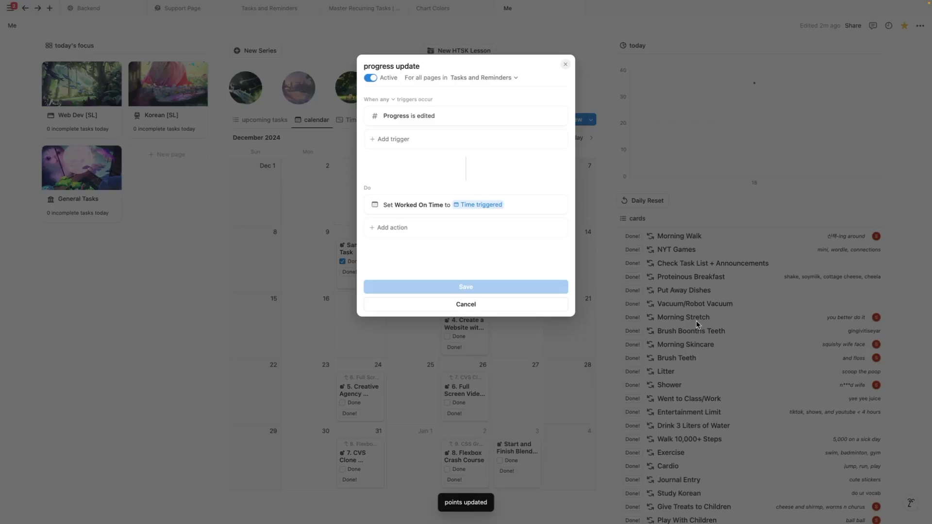
pyautogui.click(405, 227)
pyautogui.click(539, 62)
pyautogui.click(565, 64)
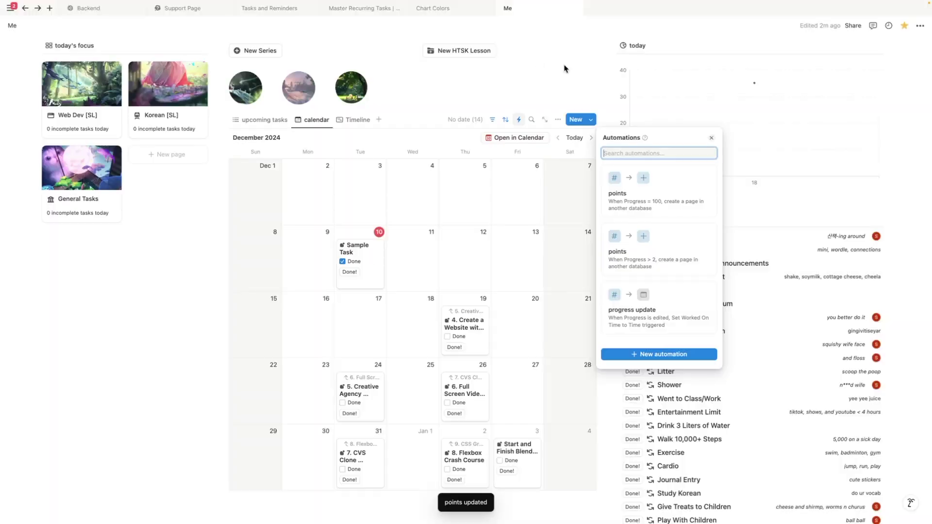
pyautogui.click(820, 227)
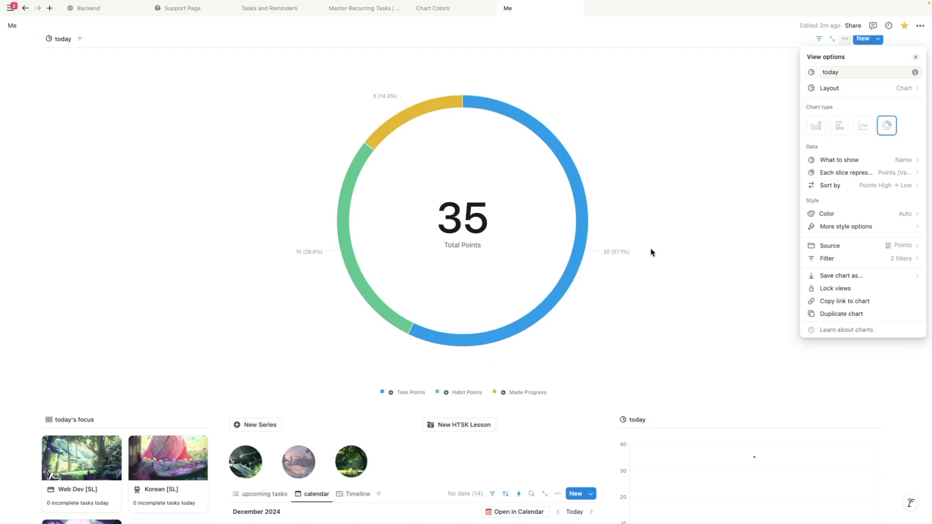
# - Set the today chart's 'Each slice represents' to Select and close the view settings
pyautogui.click(900, 174)
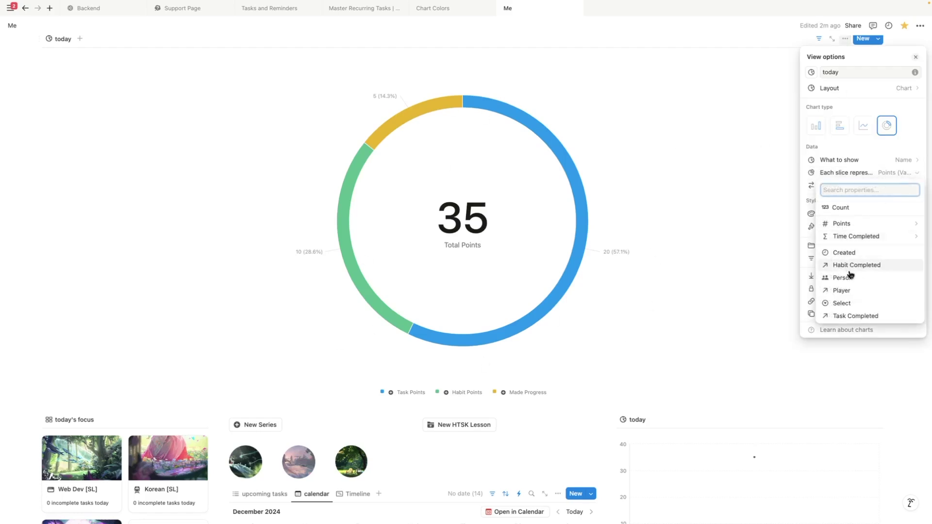
pyautogui.click(853, 303)
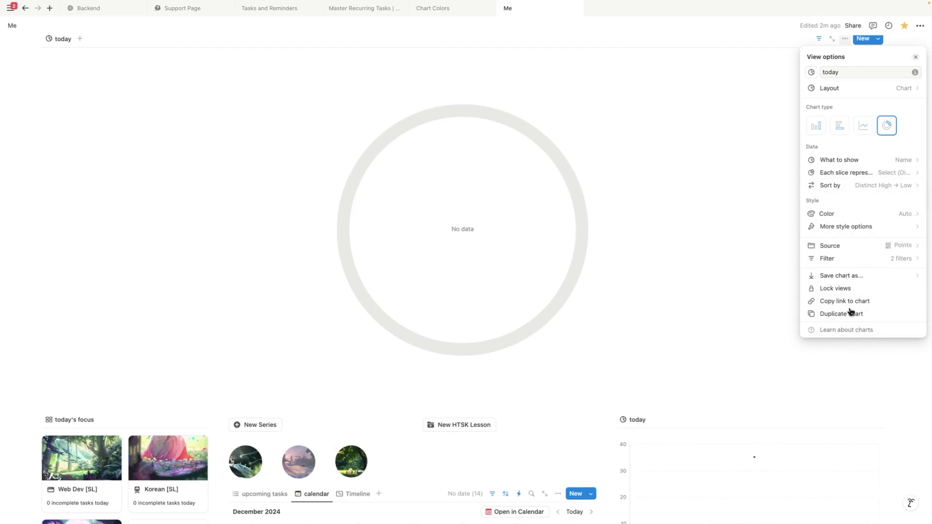
pyautogui.click(605, 289)
pyautogui.scroll(4, 339, 354)
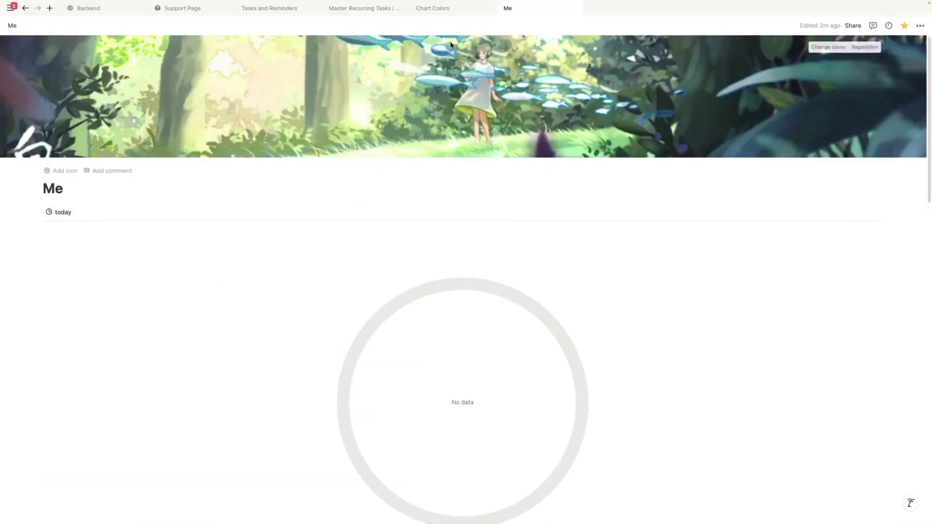
pyautogui.scroll(-2, 62, 122)
# - In the source Points database, set Select: Task Points 20, Made Progress 5, Habit Points 10
pyautogui.click(62, 119)
pyautogui.click(80, 171)
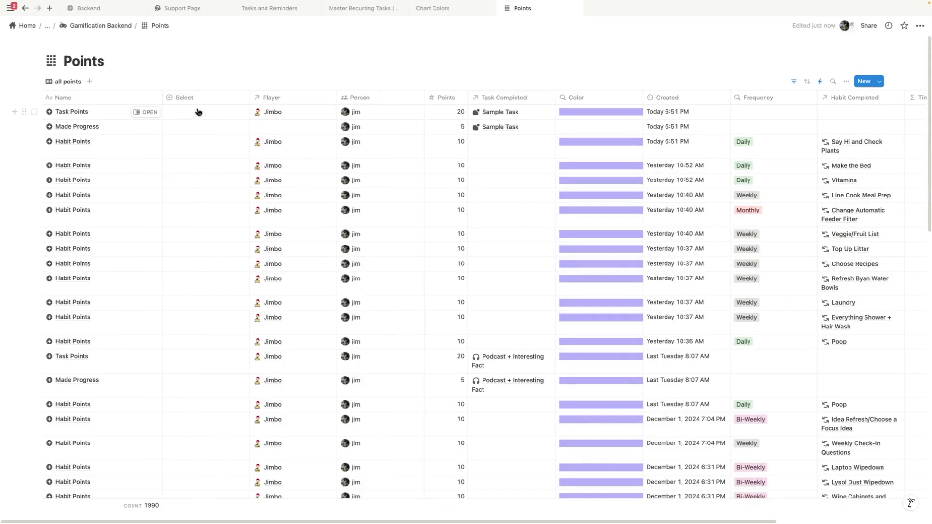
pyautogui.click(197, 113)
pyautogui.click(223, 138)
pyautogui.click(206, 127)
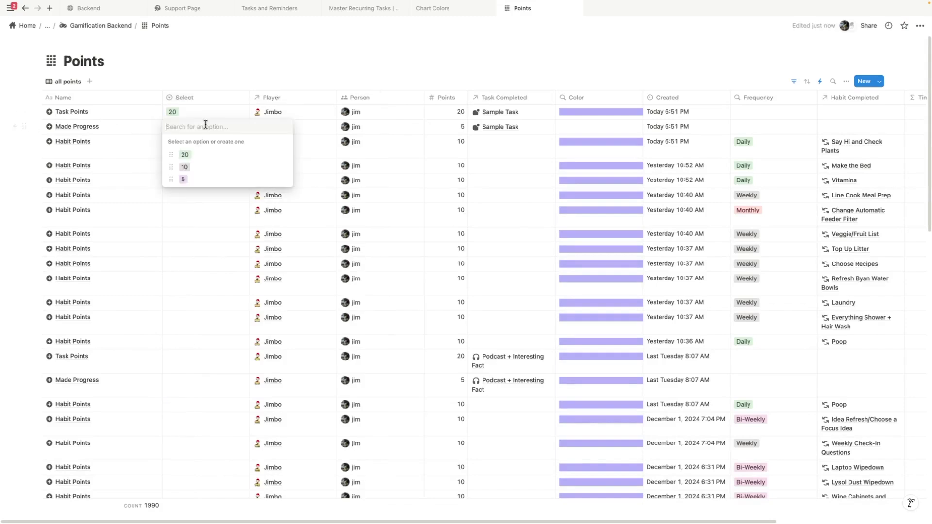
pyautogui.click(209, 179)
pyautogui.click(199, 143)
pyautogui.click(184, 182)
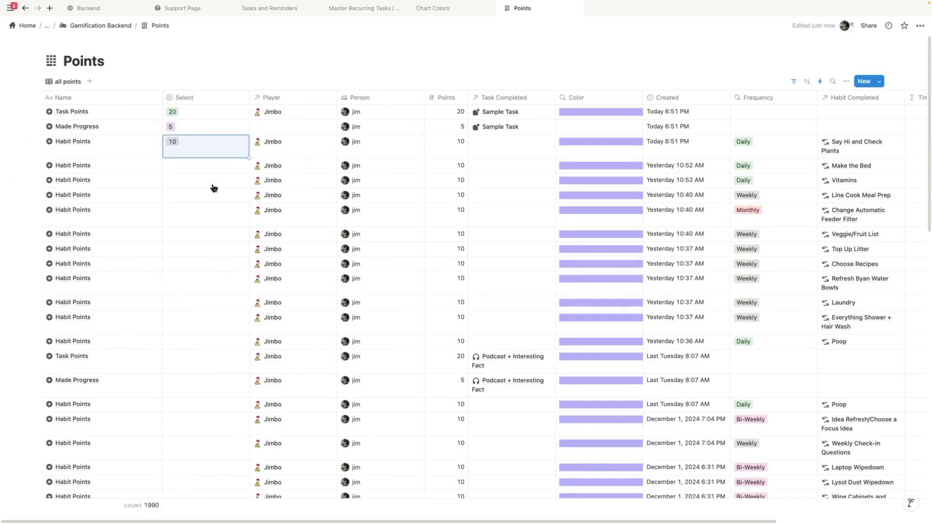
pyautogui.press('super+bracketleft')
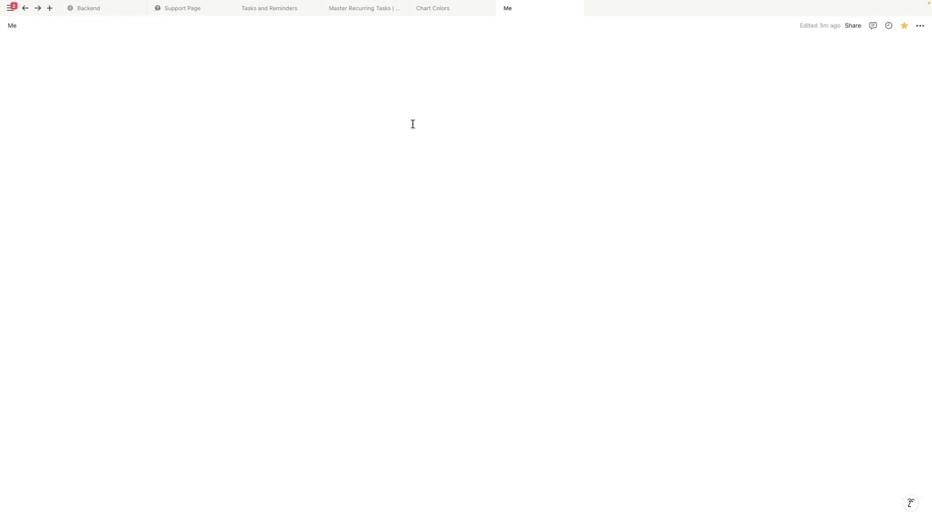
# - Set the donut chart to show Select, with each slice representing the sum of Points
pyautogui.moveTo(584, 298)
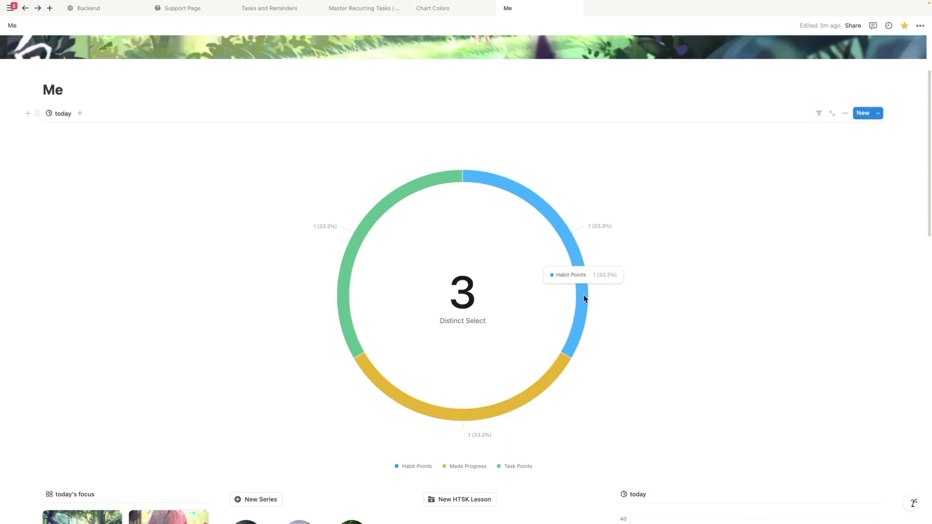
pyautogui.scroll(-2, 784, 112)
pyautogui.scroll(3, 820, 125)
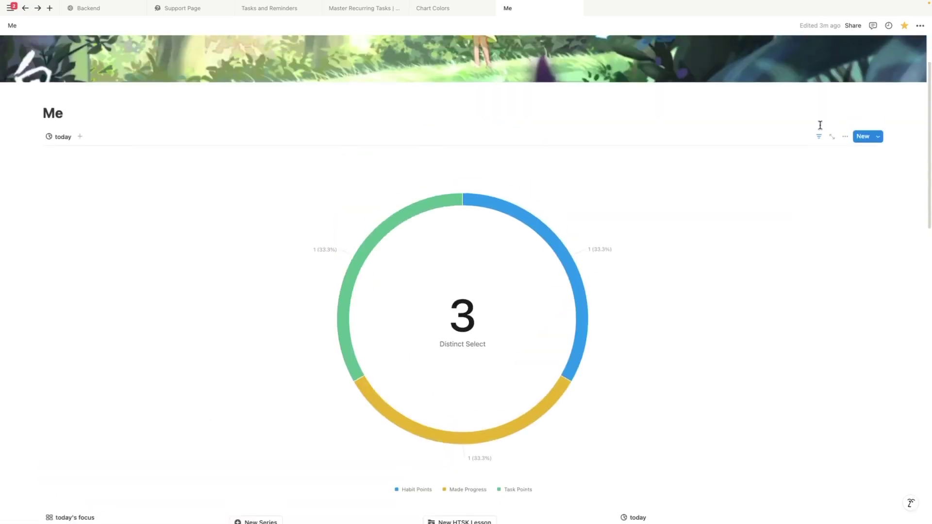
pyautogui.click(845, 139)
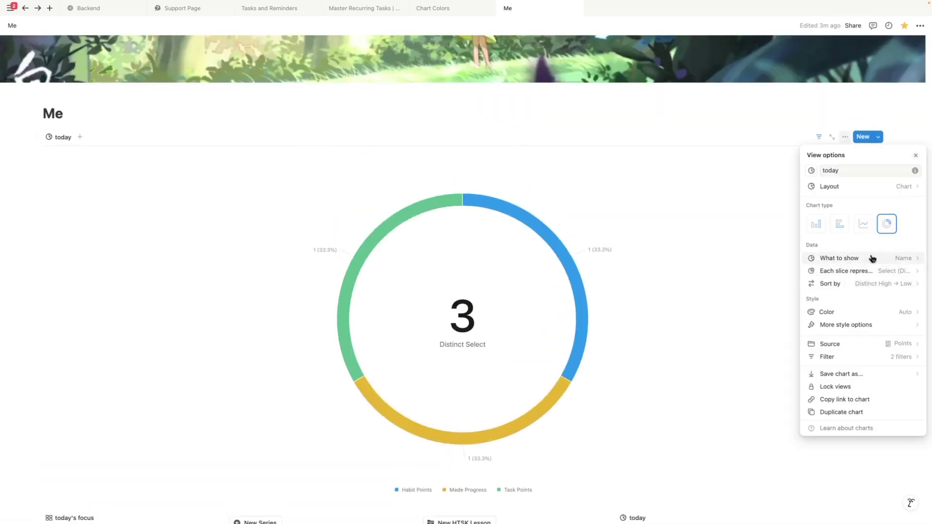
pyautogui.click(854, 258)
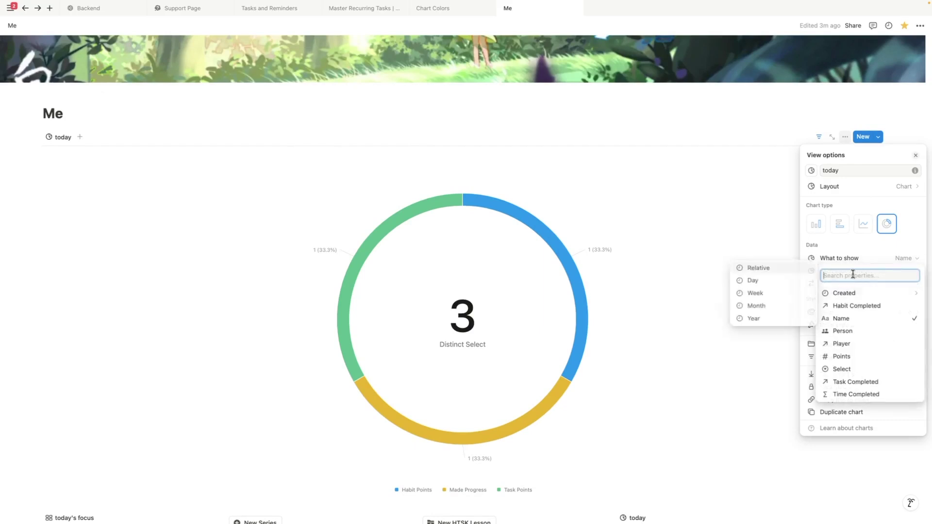
pyautogui.click(858, 371)
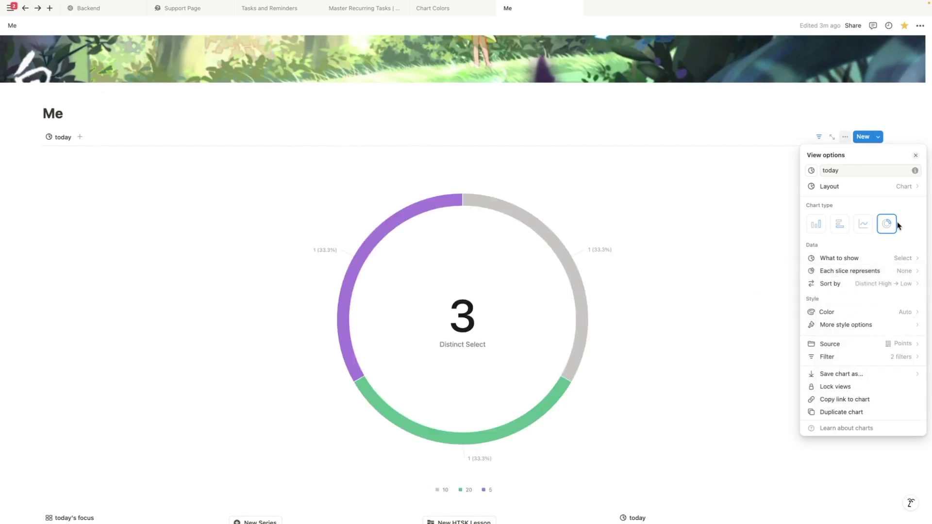
pyautogui.click(897, 271)
pyautogui.moveTo(853, 325)
pyautogui.click(761, 291)
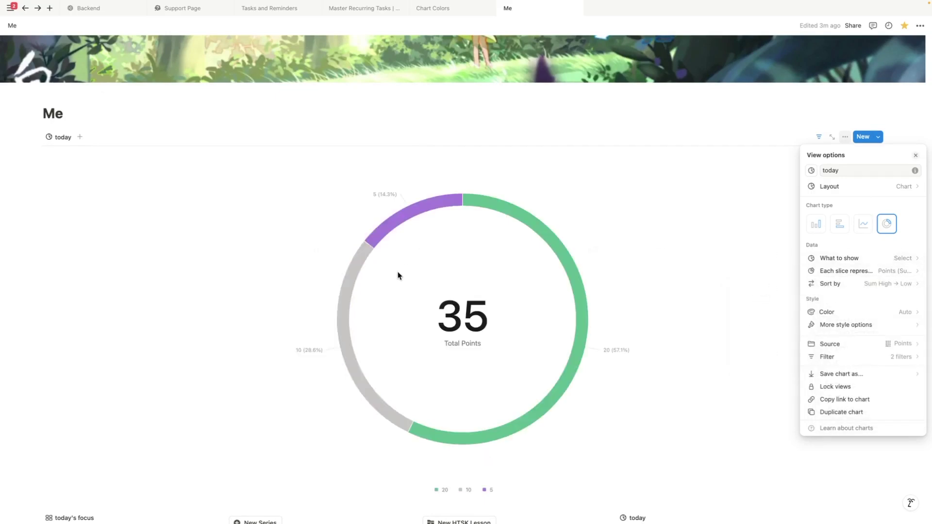
# - Close the chart's view settings and drag the donut into the left column above today's focus
pyautogui.click(630, 256)
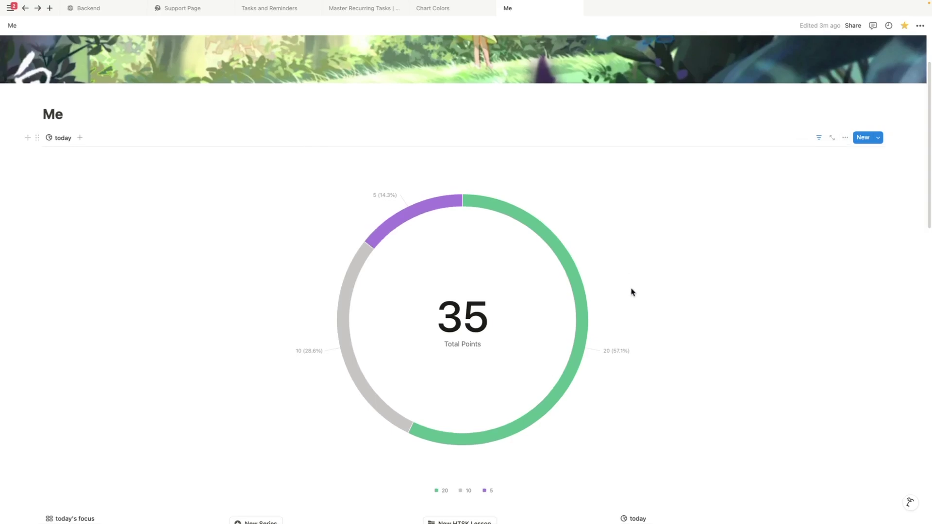
pyautogui.scroll(2, 633, 291)
pyautogui.scroll(-6, 632, 291)
pyautogui.scroll(8, 632, 287)
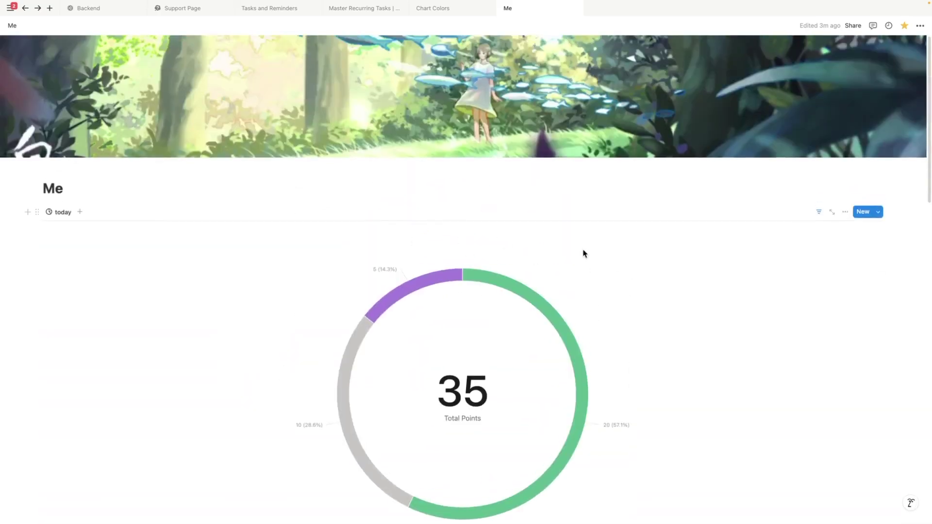
pyautogui.scroll(-3, 152, 348)
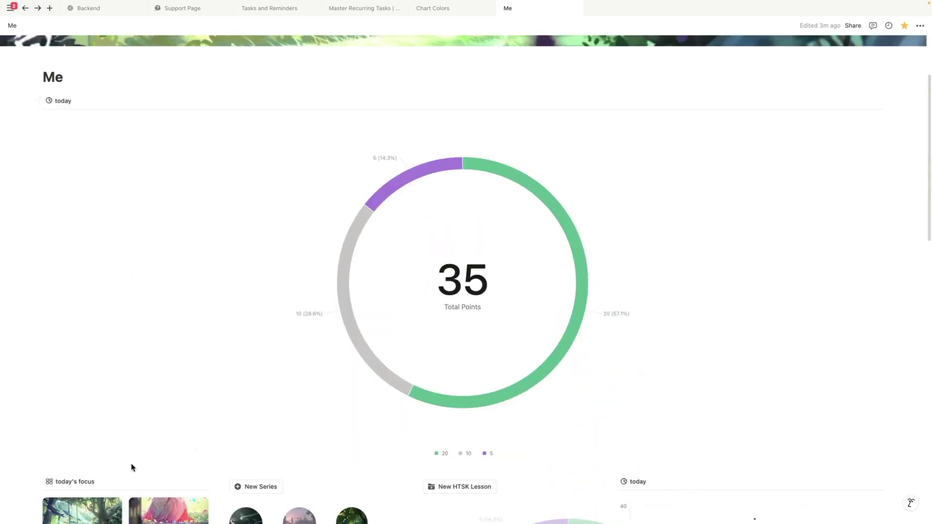
pyautogui.scroll(-2, 131, 466)
pyautogui.moveTo(150, 380); pyautogui.dragTo(150, 384)
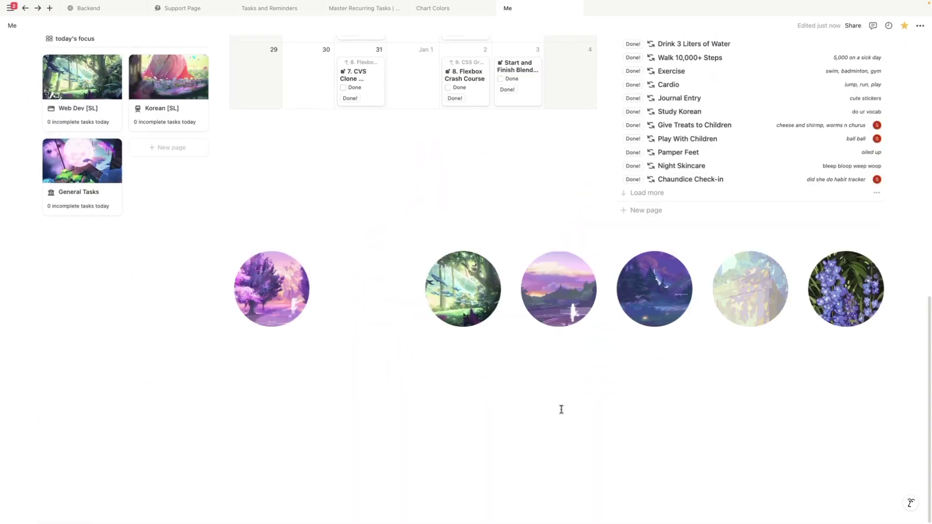
# - Turn off the donut chart's Legend under More style options and close the panel
pyautogui.click(177, 81)
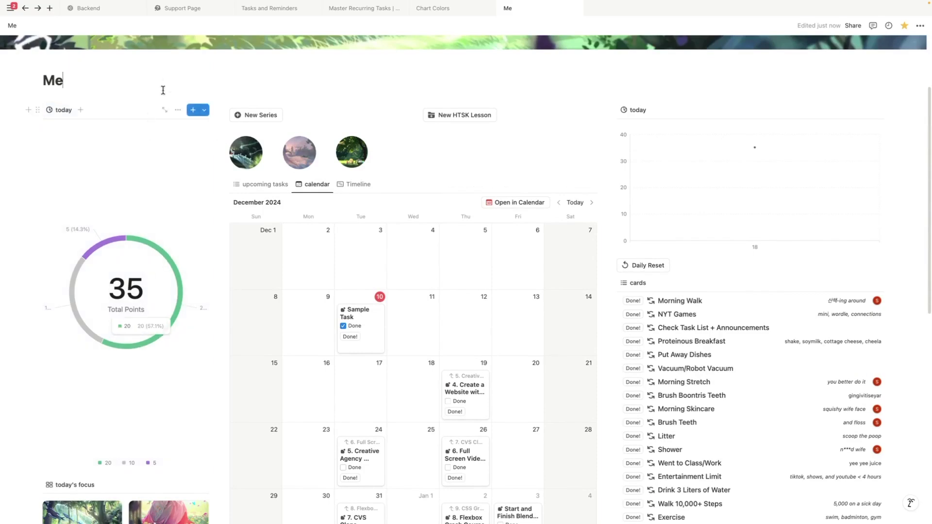
pyautogui.click(178, 109)
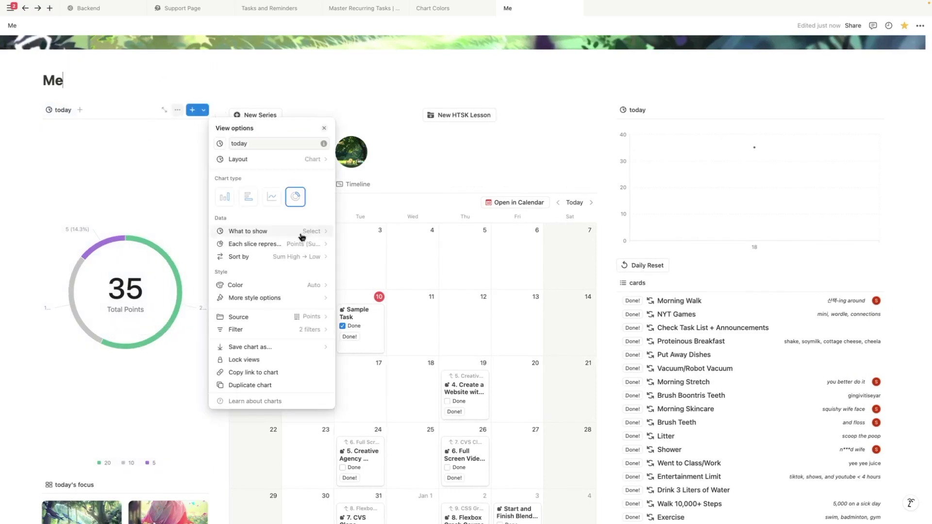
pyautogui.click(282, 298)
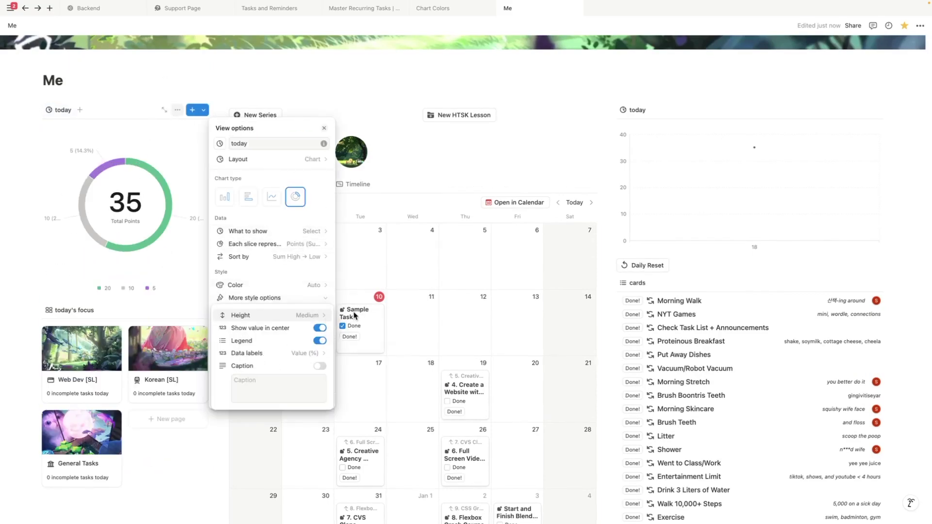
pyautogui.click(306, 298)
pyautogui.click(289, 300)
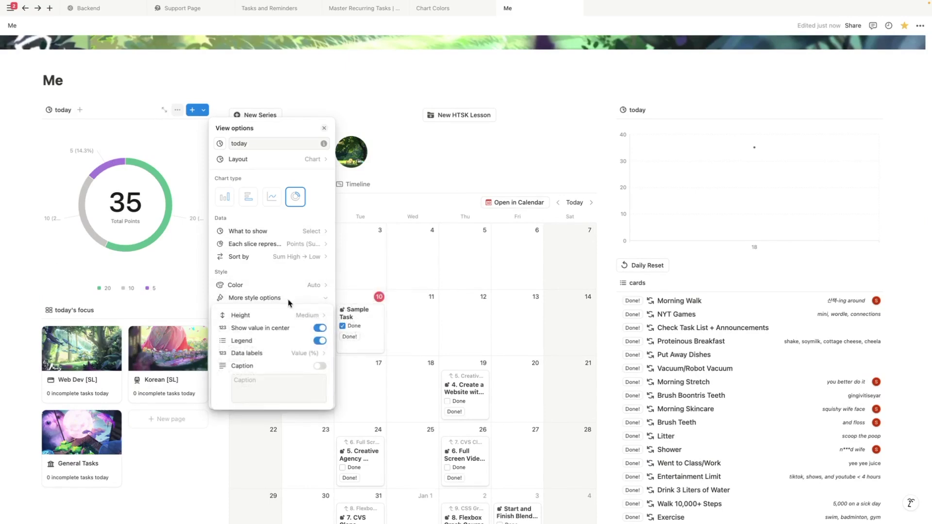
pyautogui.click(299, 342)
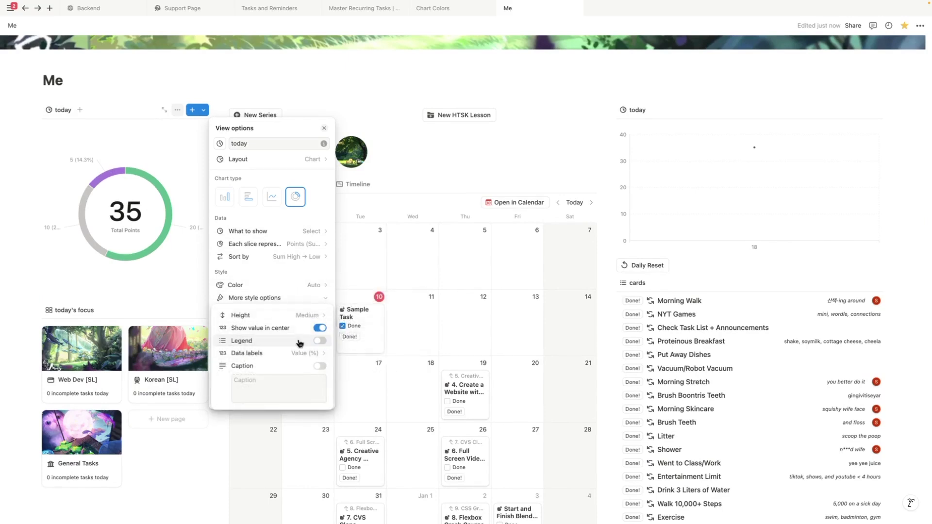
pyautogui.click(130, 77)
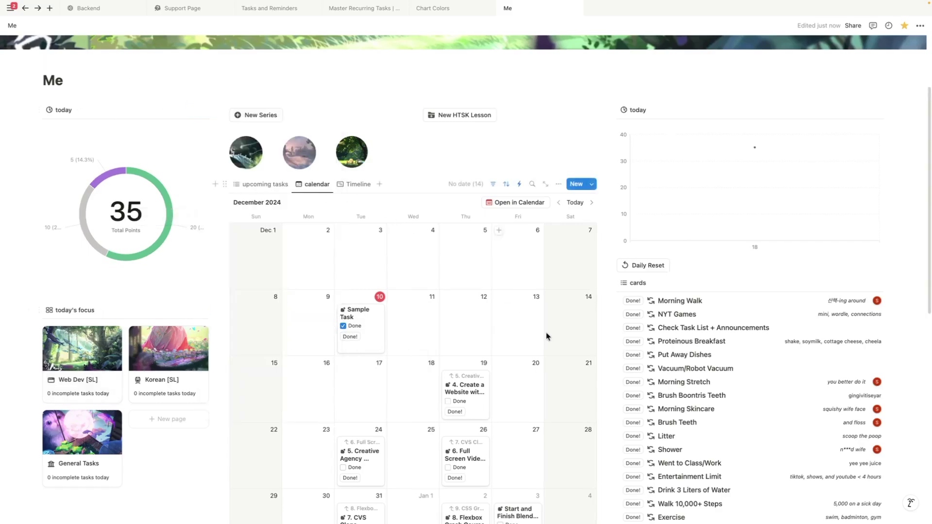
# - Mark the Brush Teeth habit as done with its Done! button
pyautogui.scroll(-3, 776, 385)
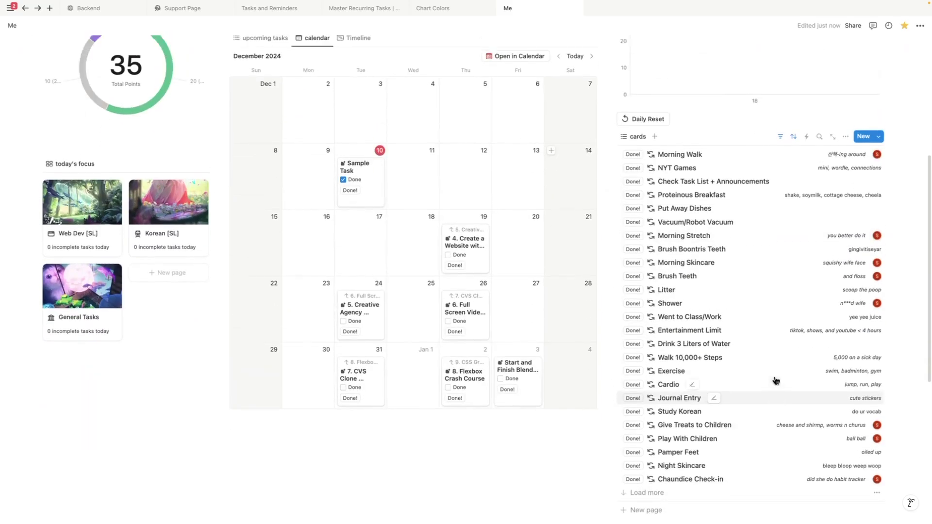
pyautogui.scroll(1, 775, 381)
pyautogui.click(633, 306)
# - Return to the donut chart, now showing 45 Total Points, and open its view's menu
pyautogui.scroll(5, 793, 326)
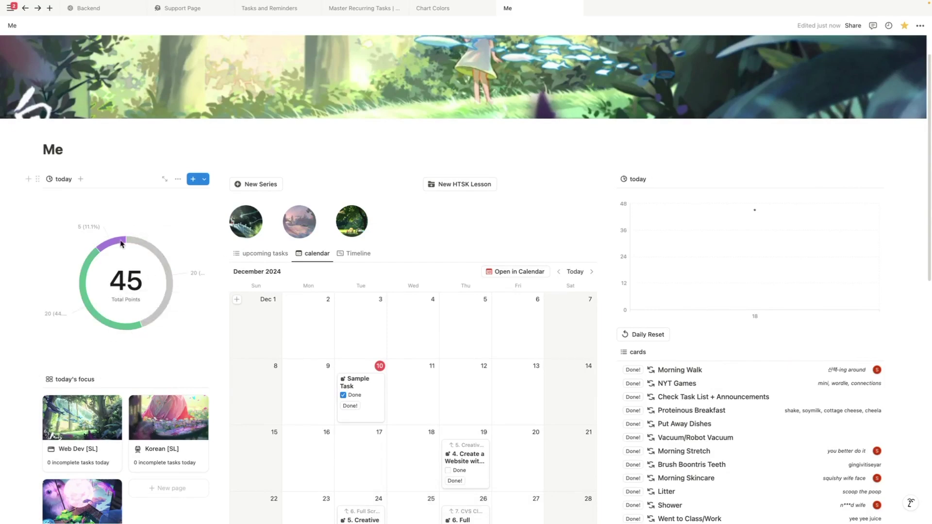
pyautogui.scroll(1, 105, 269)
pyautogui.scroll(-2, 115, 298)
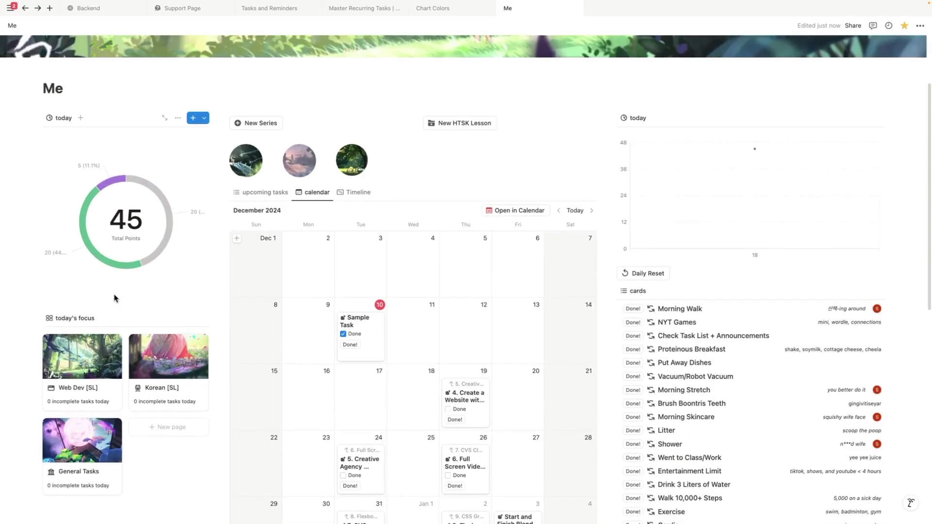
pyautogui.scroll(3, 189, 228)
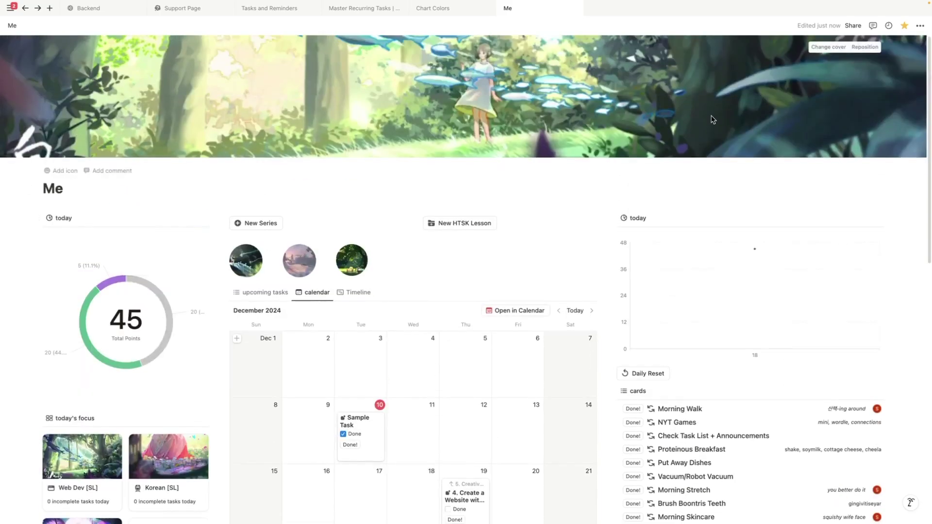
pyautogui.scroll(-3, 184, 213)
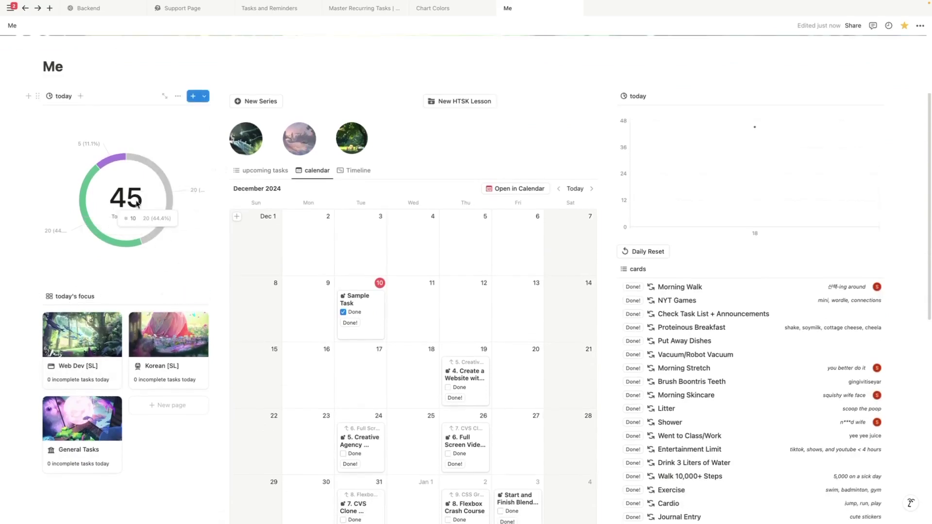
pyautogui.moveTo(162, 175)
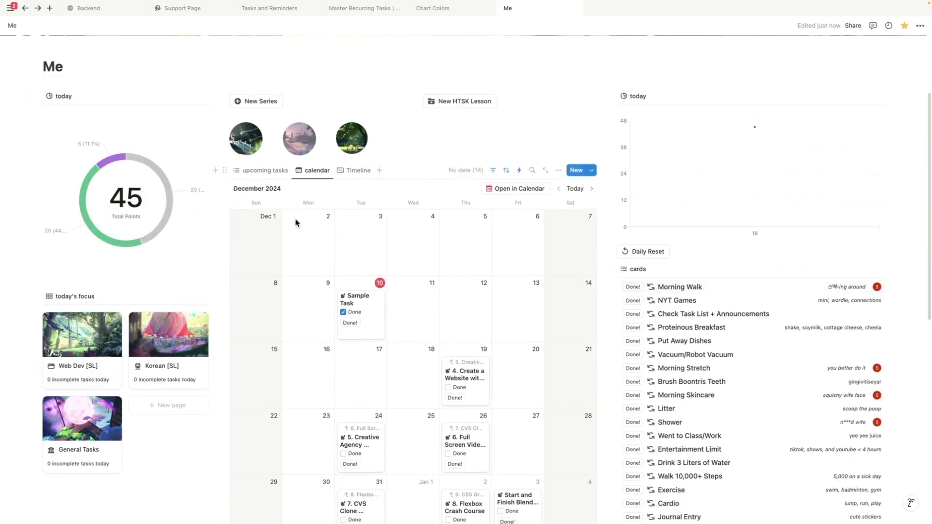
pyautogui.click(56, 96)
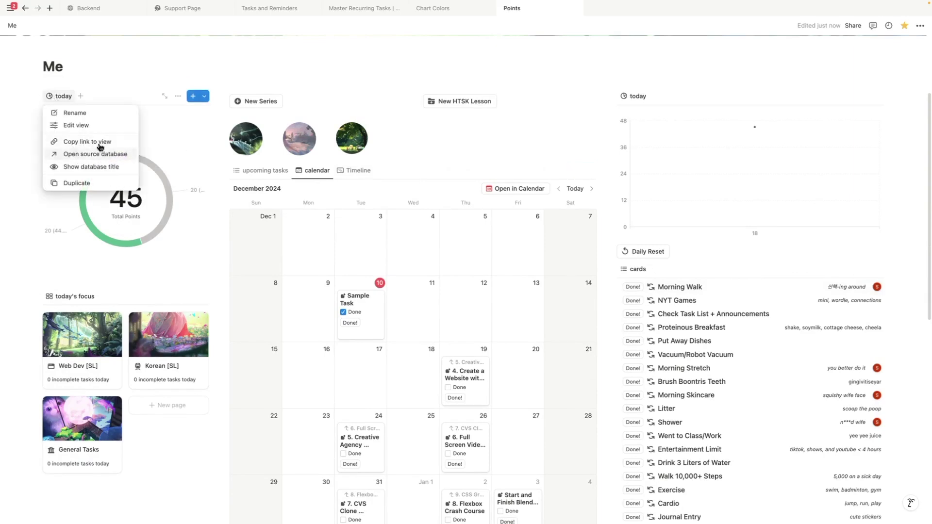
# - Open the chart's source Points database in a new tab
pyautogui.click(99, 153)
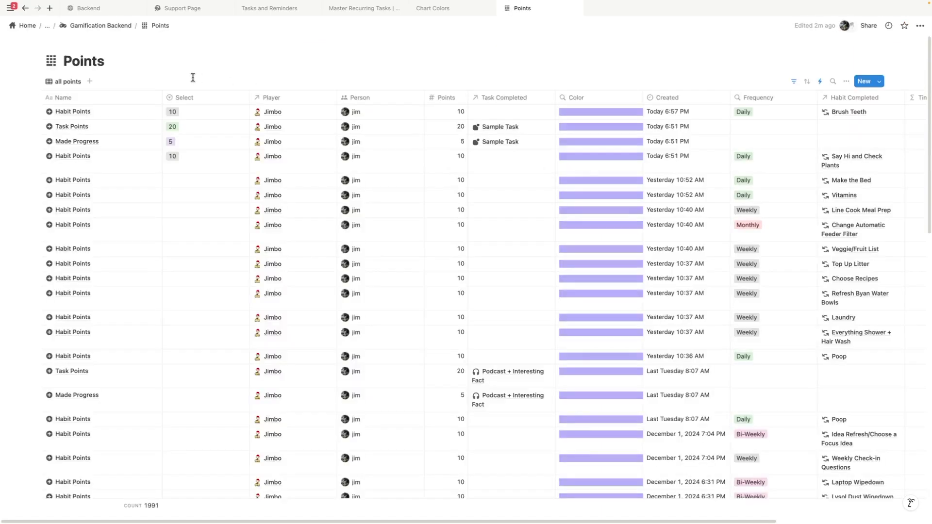
pyautogui.press('super+bracketleft')
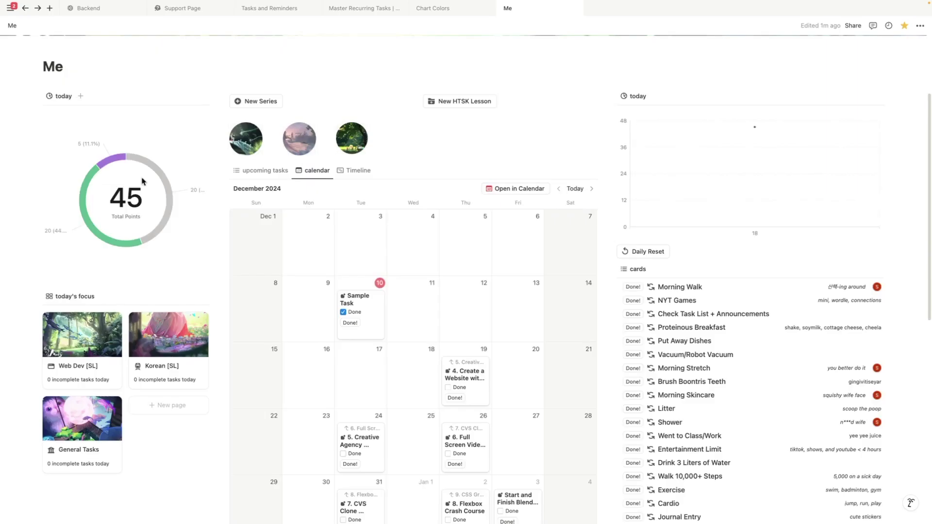
pyautogui.click(57, 97)
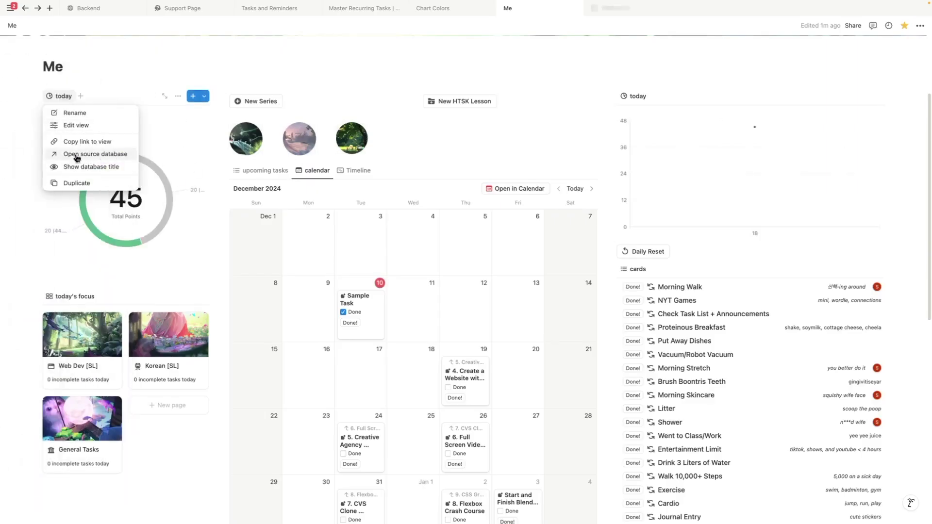
pyautogui.press('Return')
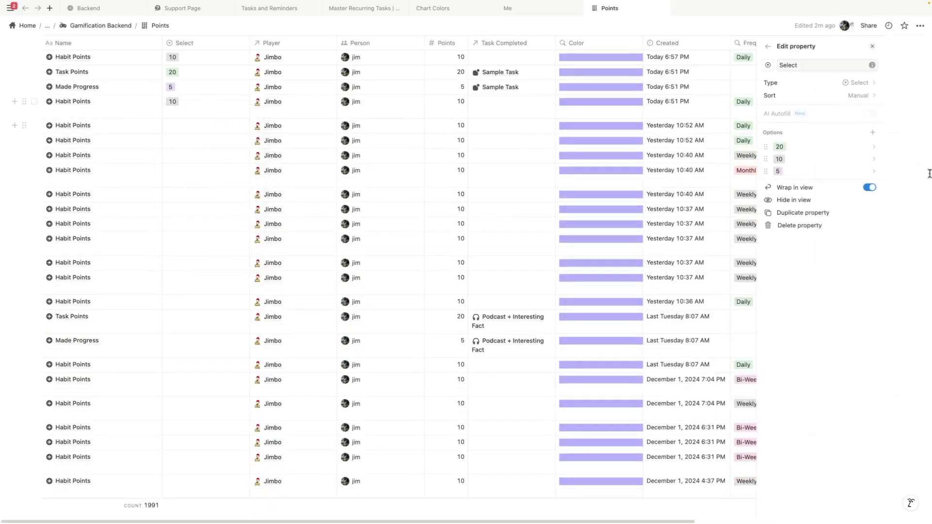
# - Set Select option 10's colour to Pink and check the Me dashboard donut
pyautogui.click(808, 158)
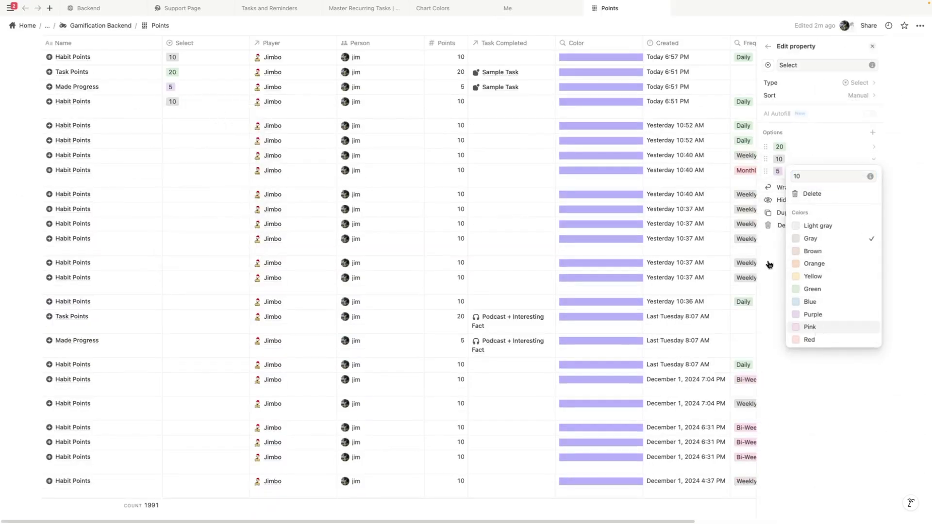
pyautogui.click(541, 17)
pyautogui.click(540, 15)
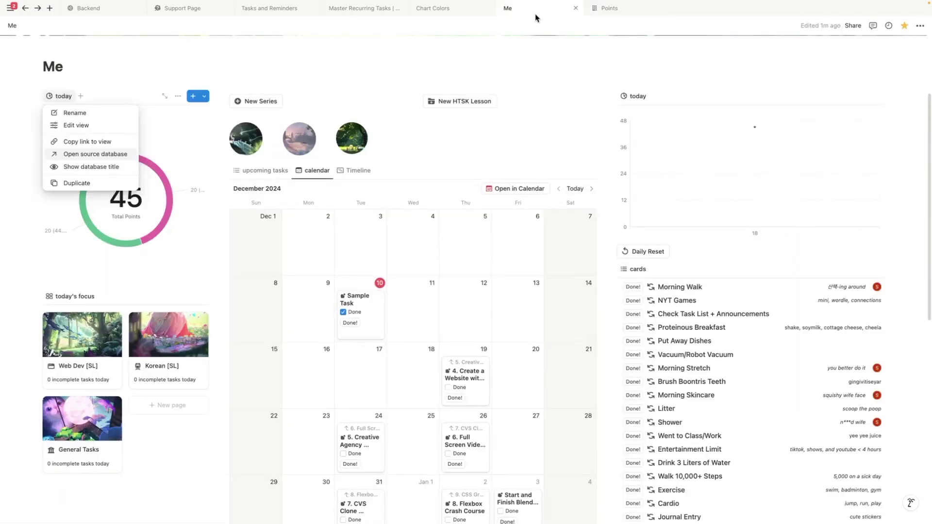
pyautogui.click(203, 253)
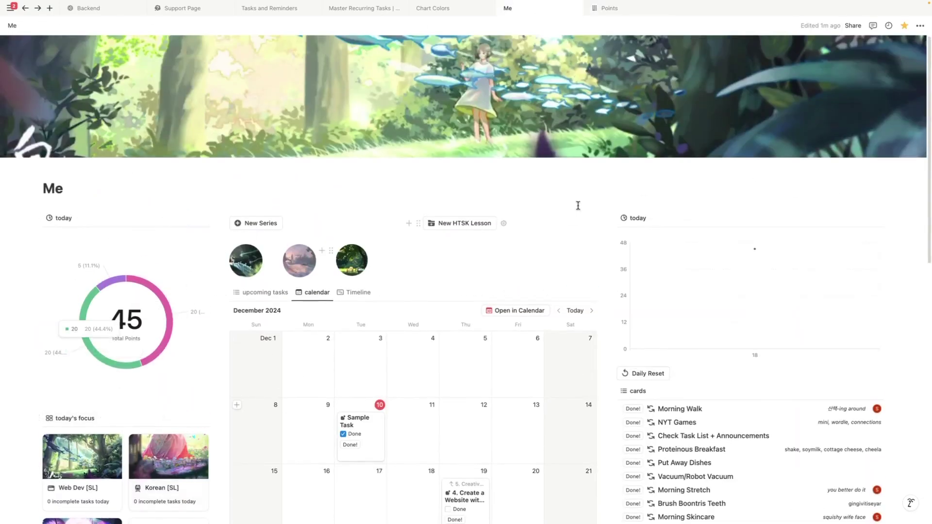
pyautogui.scroll(-3, 208, 301)
pyautogui.scroll(3, 209, 291)
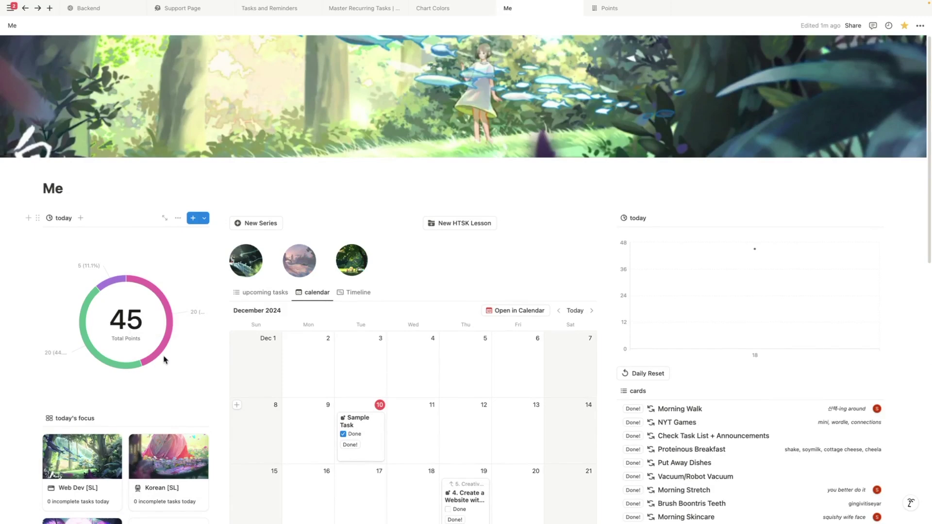
pyautogui.moveTo(115, 282)
pyautogui.scroll(-2, 168, 412)
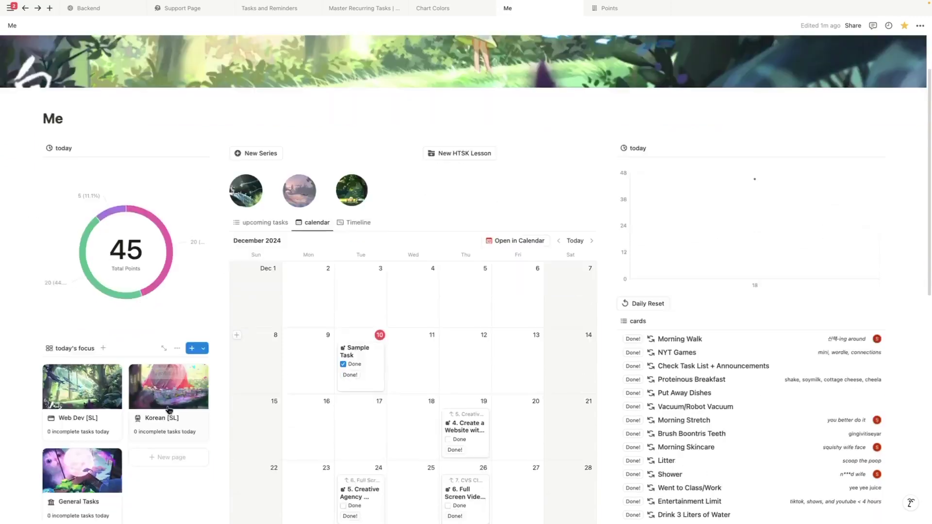
pyautogui.scroll(2, 168, 411)
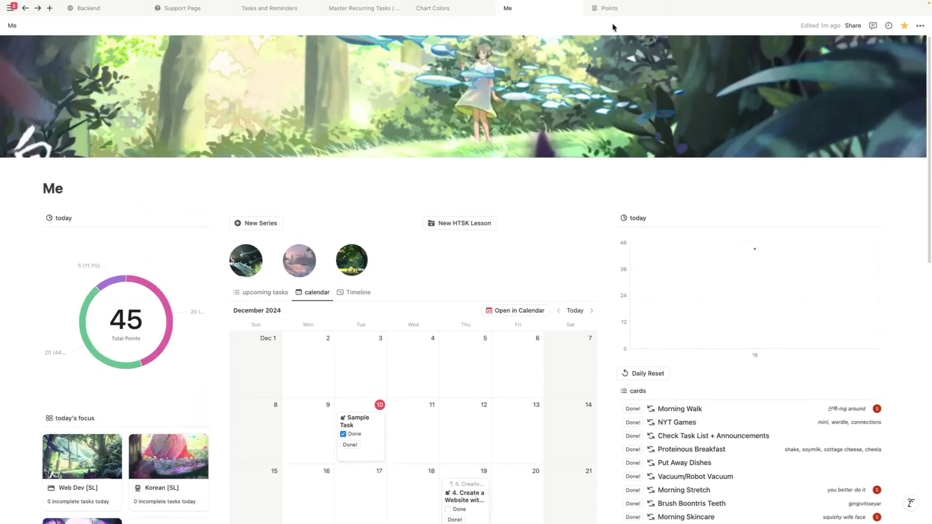
# - Recolour Select option 10 orange in the Points database and check the dashboard donut
pyautogui.click(606, 10)
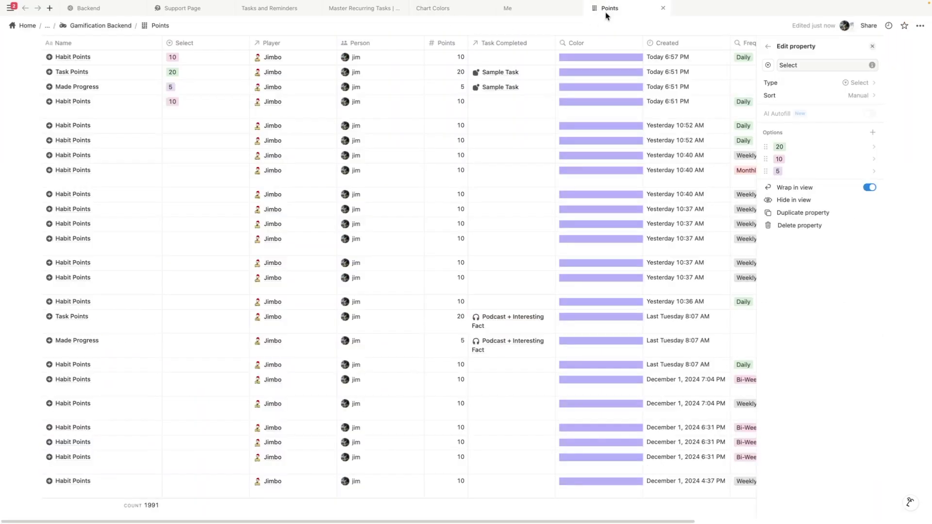
pyautogui.click(211, 61)
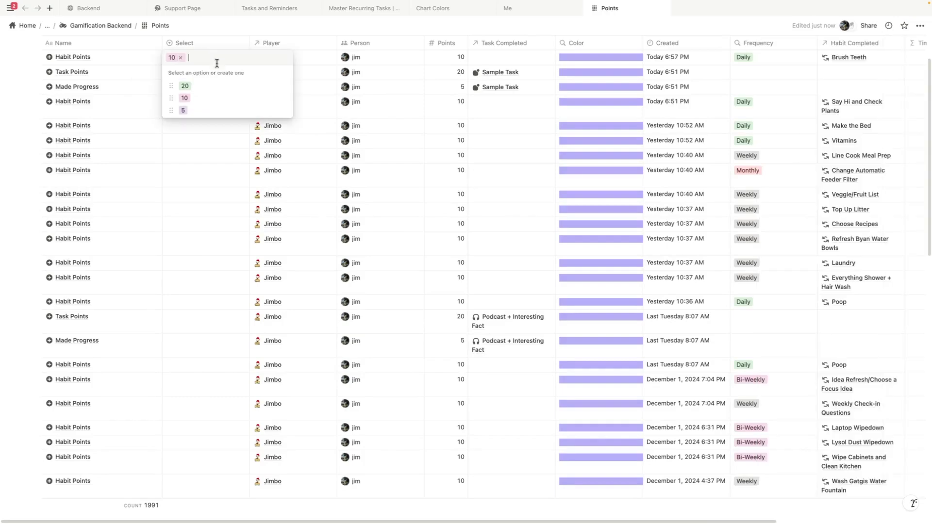
pyautogui.click(283, 98)
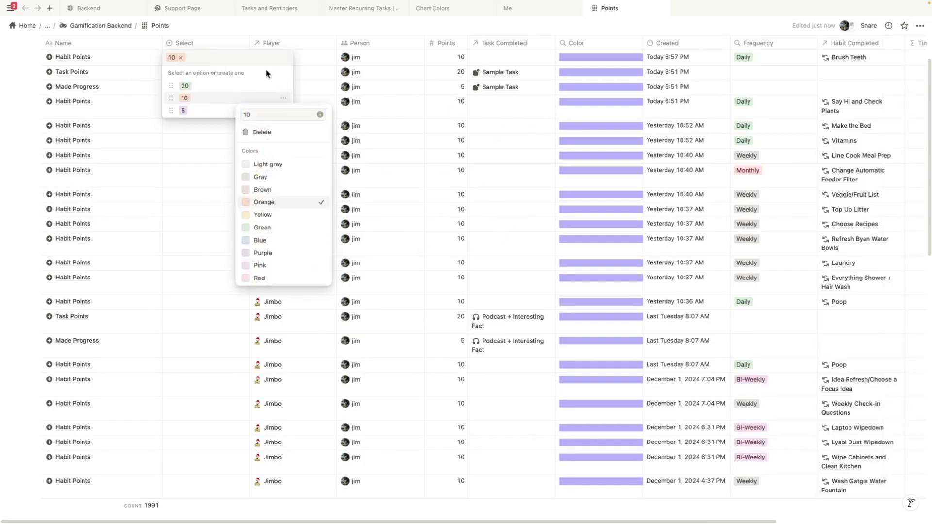
pyautogui.click(546, 10)
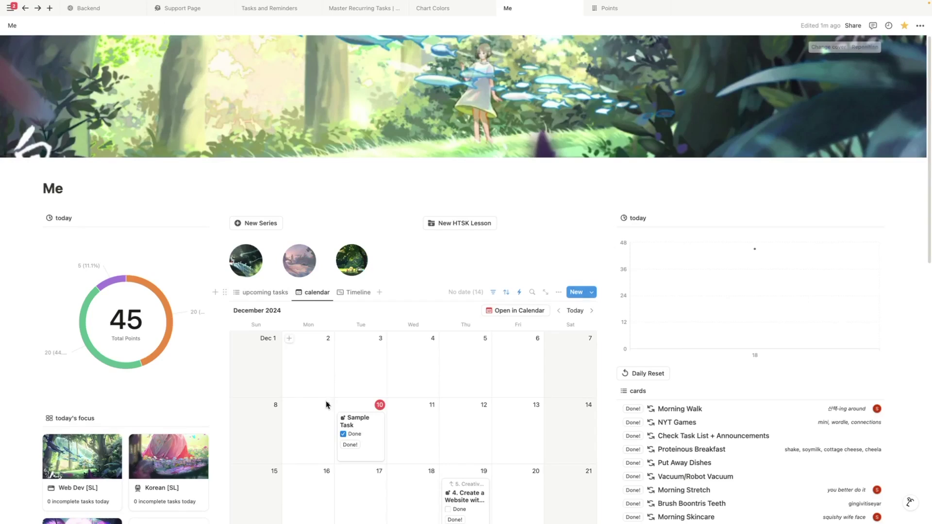
pyautogui.scroll(-3, 324, 411)
pyautogui.scroll(3, 322, 409)
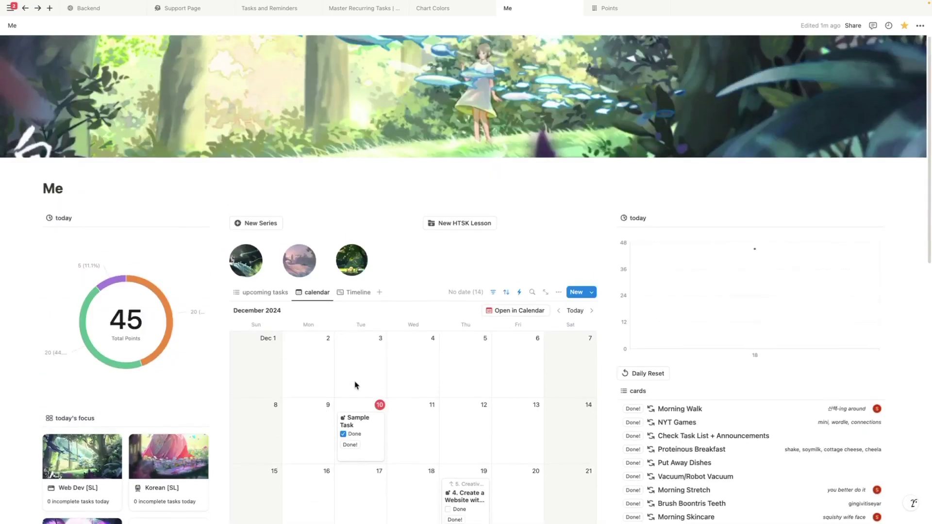
# - Recolour Select option 5 pink and return to the Me dashboard
pyautogui.click(602, 9)
pyautogui.click(250, 97)
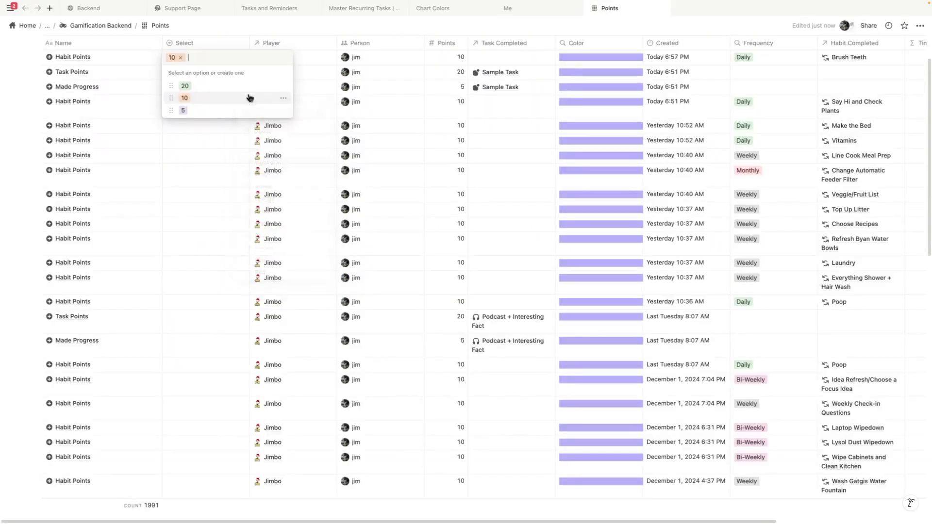
pyautogui.click(283, 110)
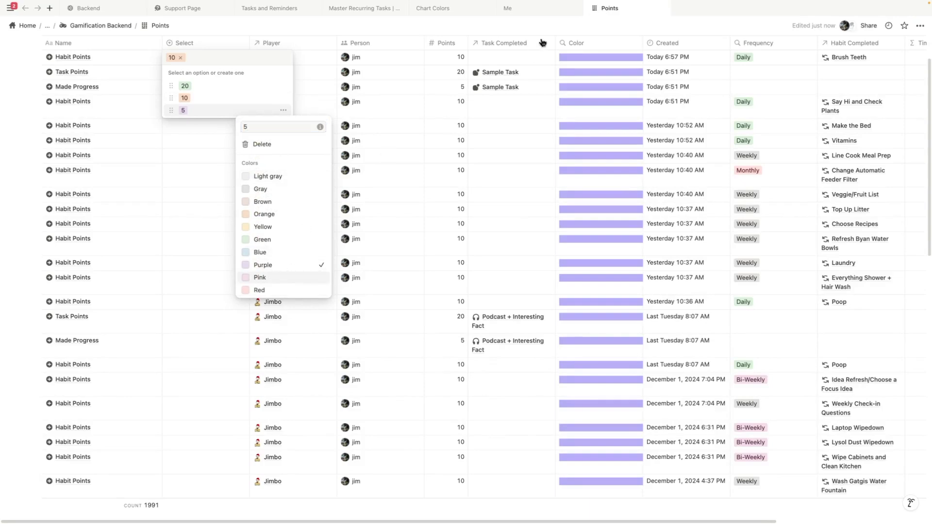
pyautogui.click(524, 9)
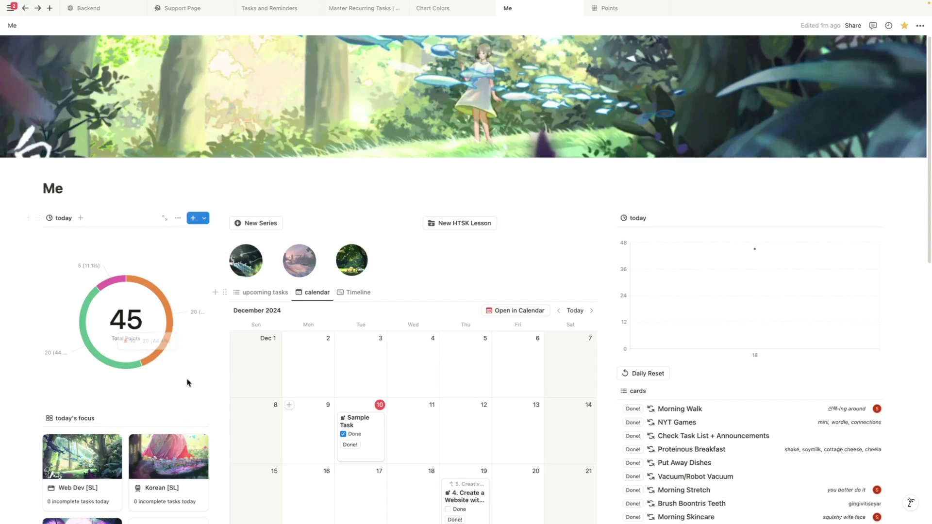
# - Add a task titled 'Sample Task 2' on Wednesday 11 and check the donut's 70 Total Points
pyautogui.scroll(-3, 166, 409)
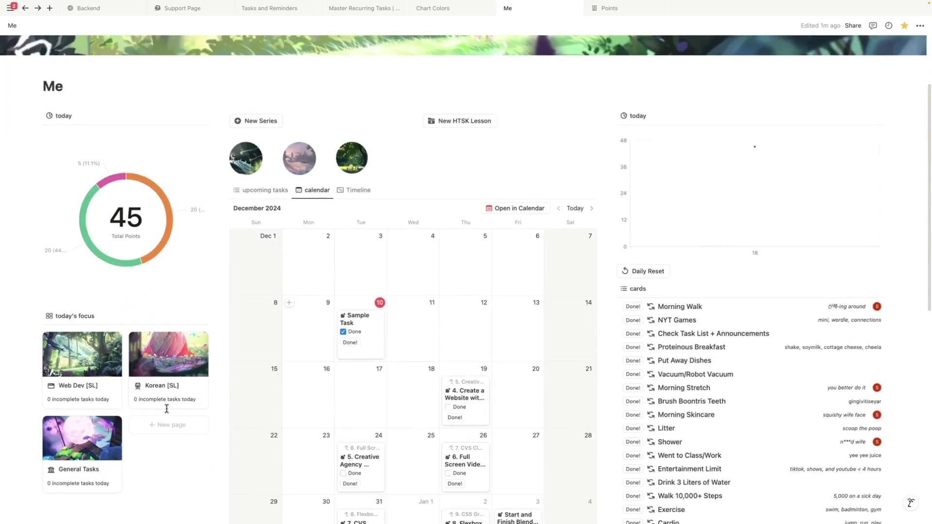
pyautogui.scroll(-2, 167, 408)
pyautogui.scroll(3, 166, 409)
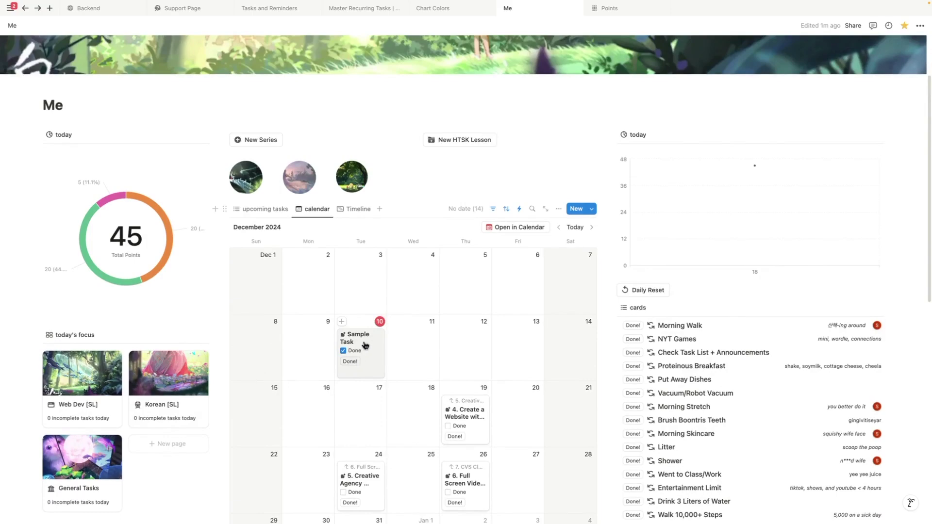
pyautogui.click(394, 321)
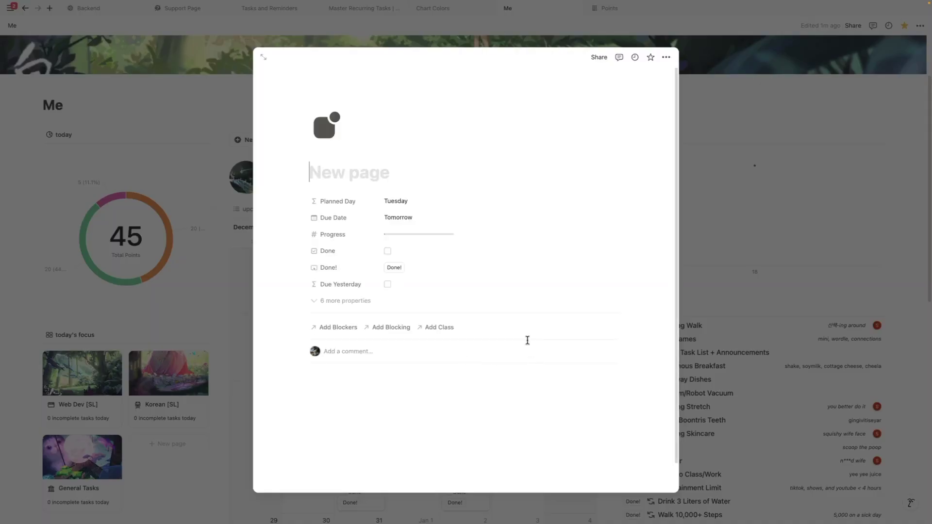
pyautogui.write('Sam')
pyautogui.press('Escape')
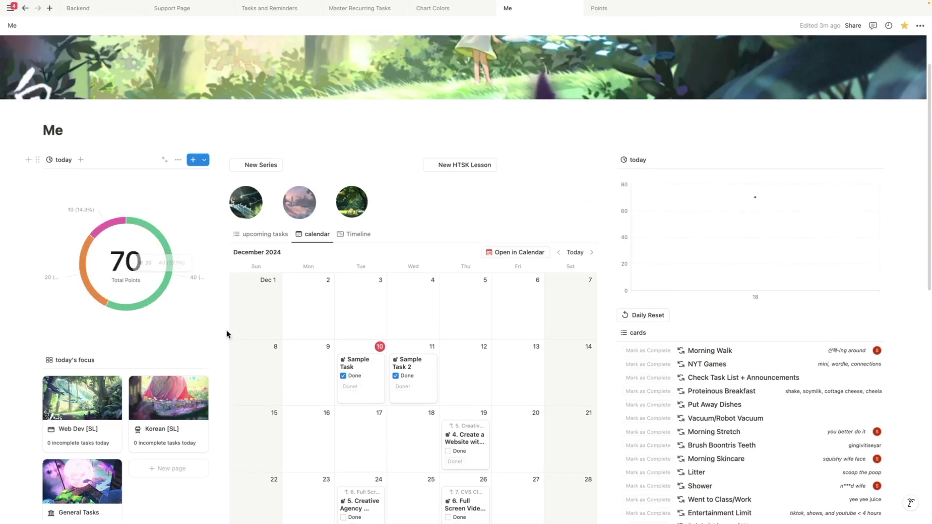
pyautogui.moveTo(96, 294)
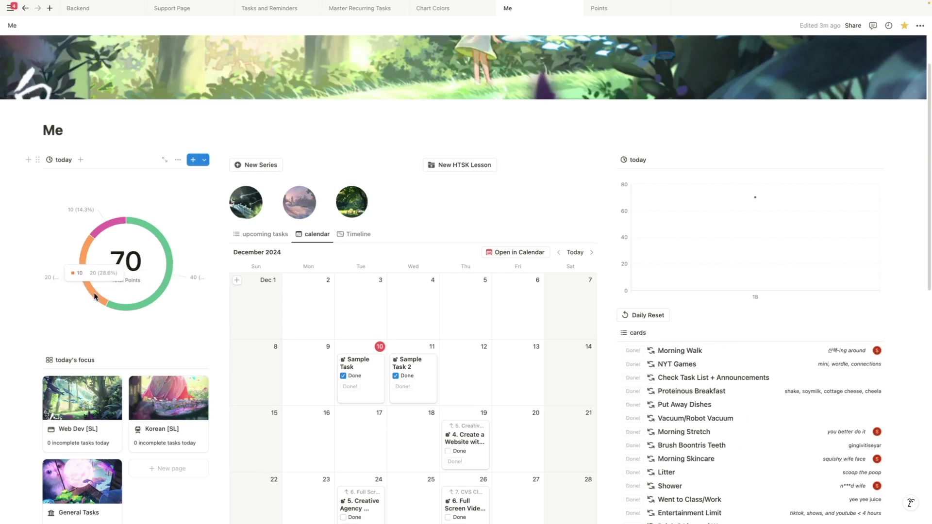